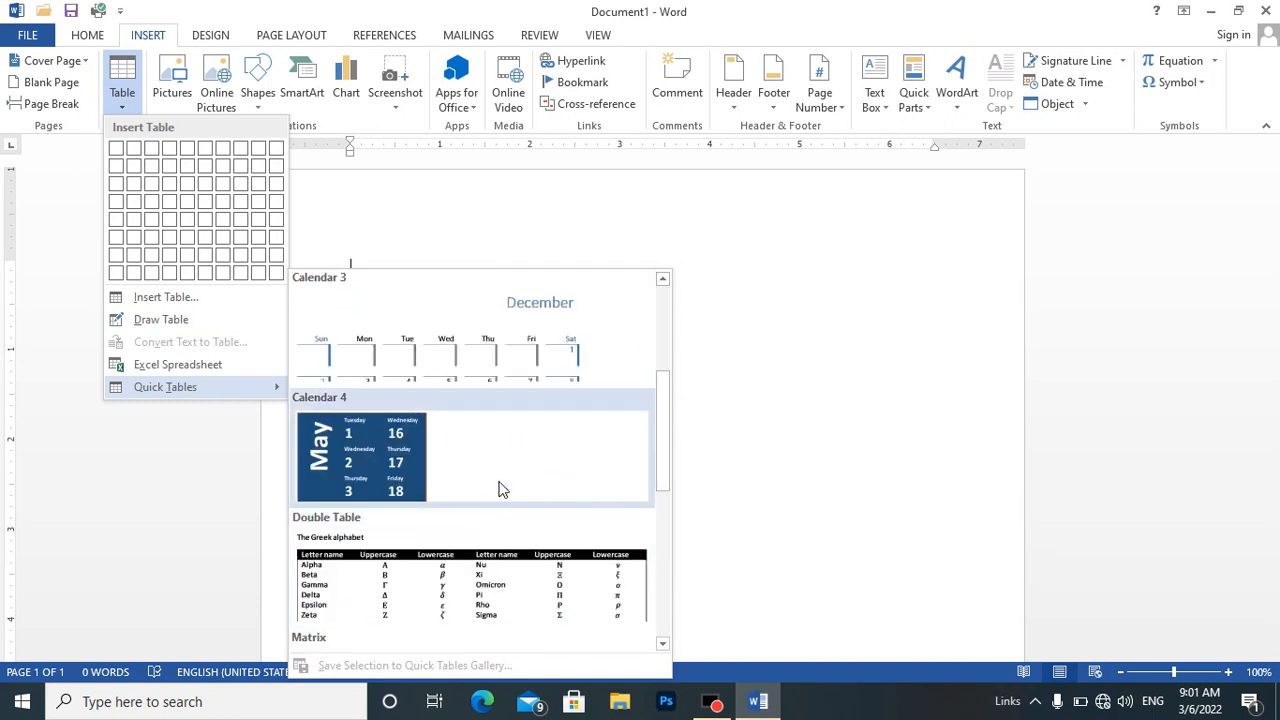
# Insert the Calendar 4 quick table into the blank document.
pyautogui.click(500, 484)
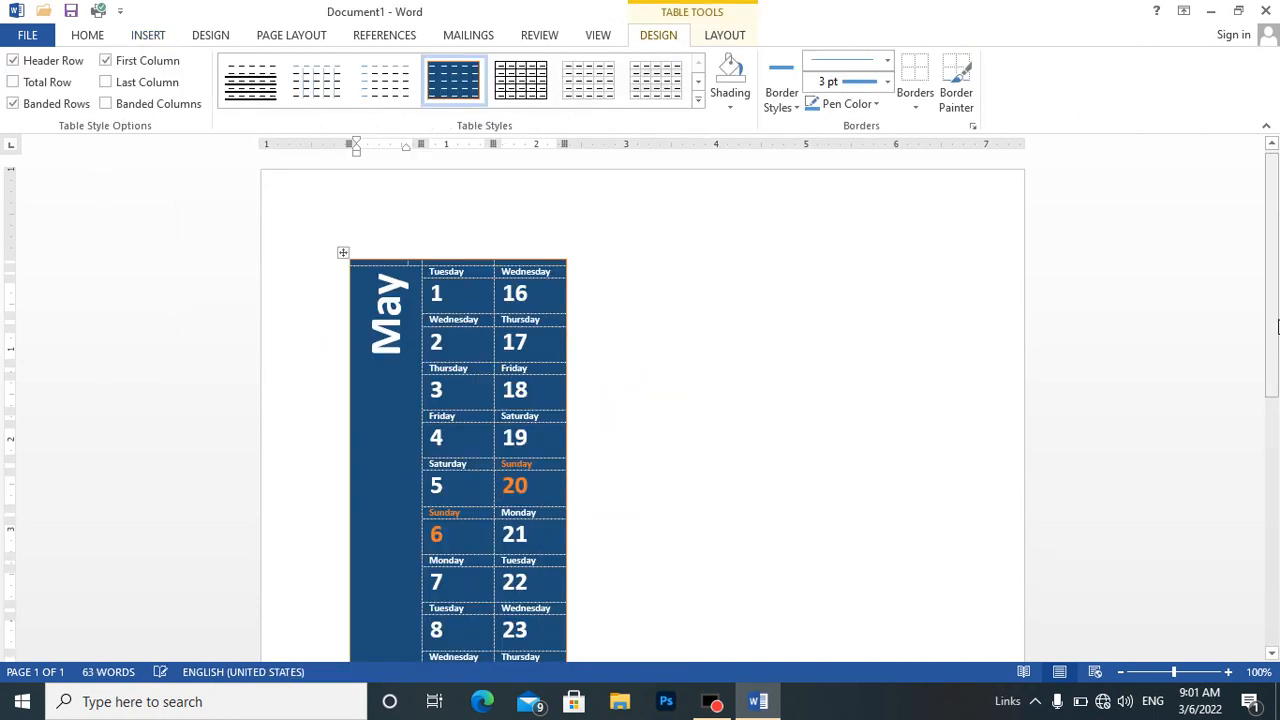
# Examine the inserted May calendar's rows and column layout from its beginning through the final date.
pyautogui.scroll(-1, 1276, 345)
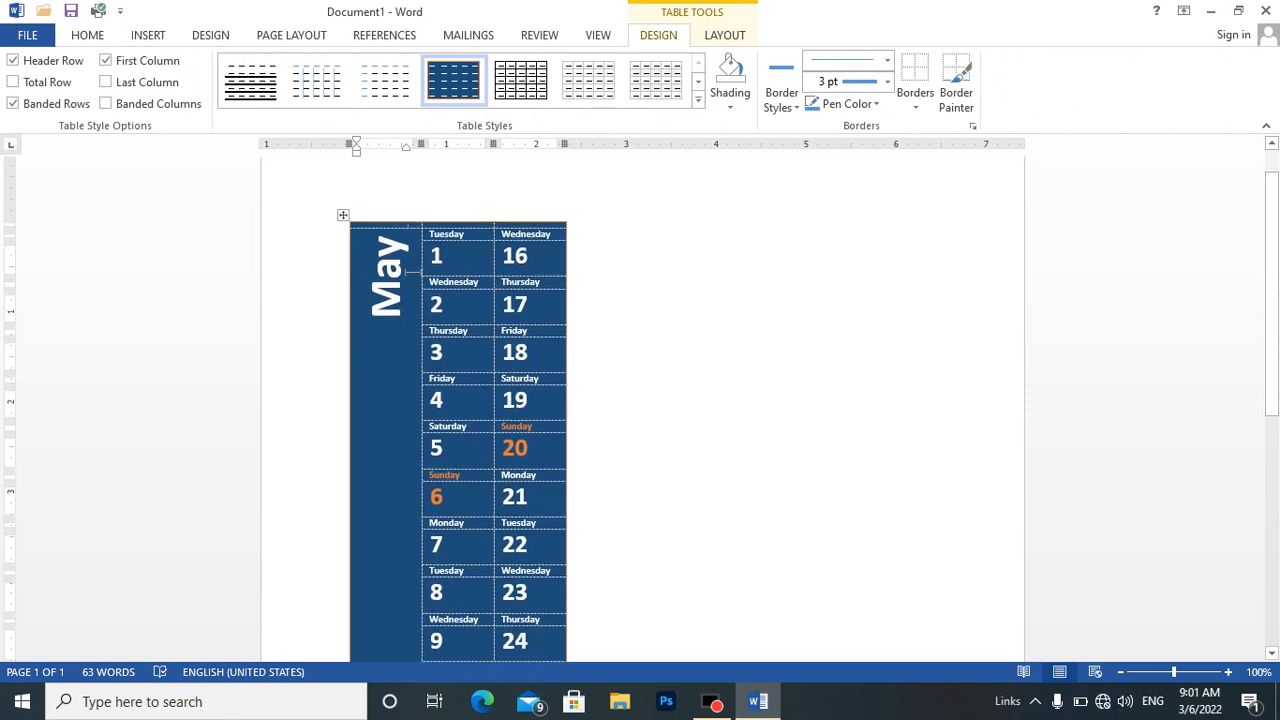
pyautogui.click(473, 223)
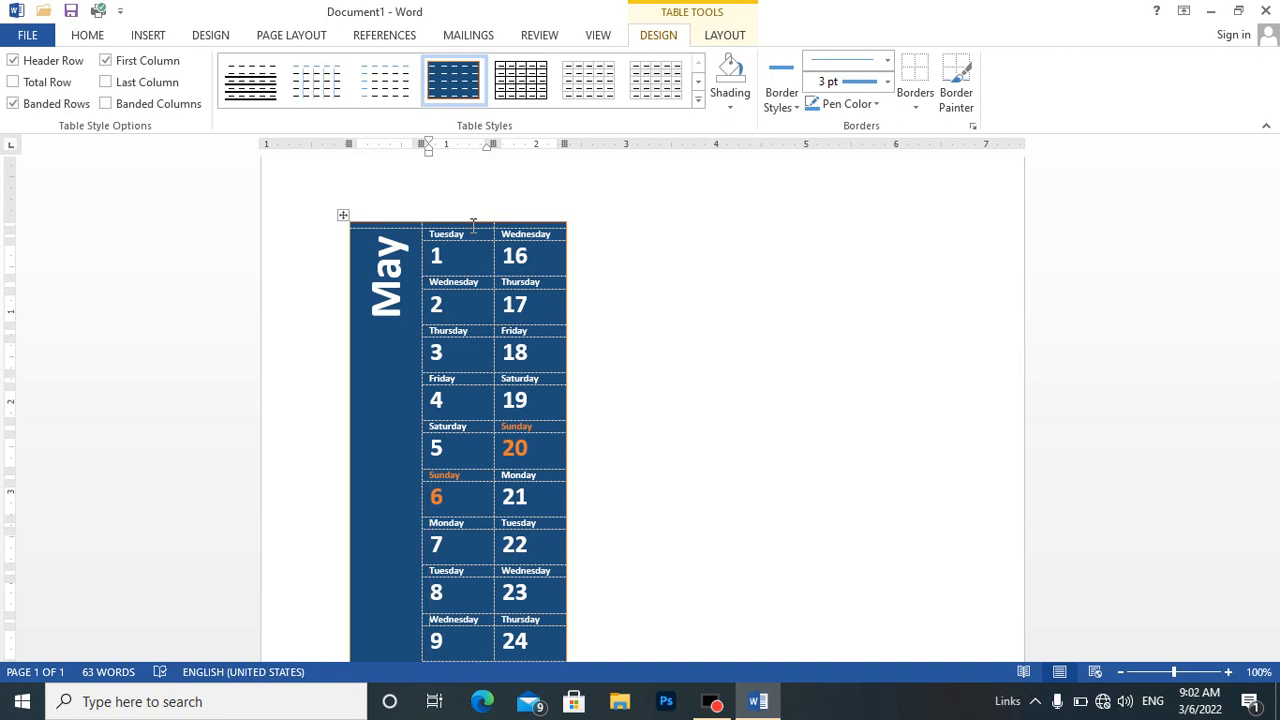
pyautogui.scroll(-2, 473, 224)
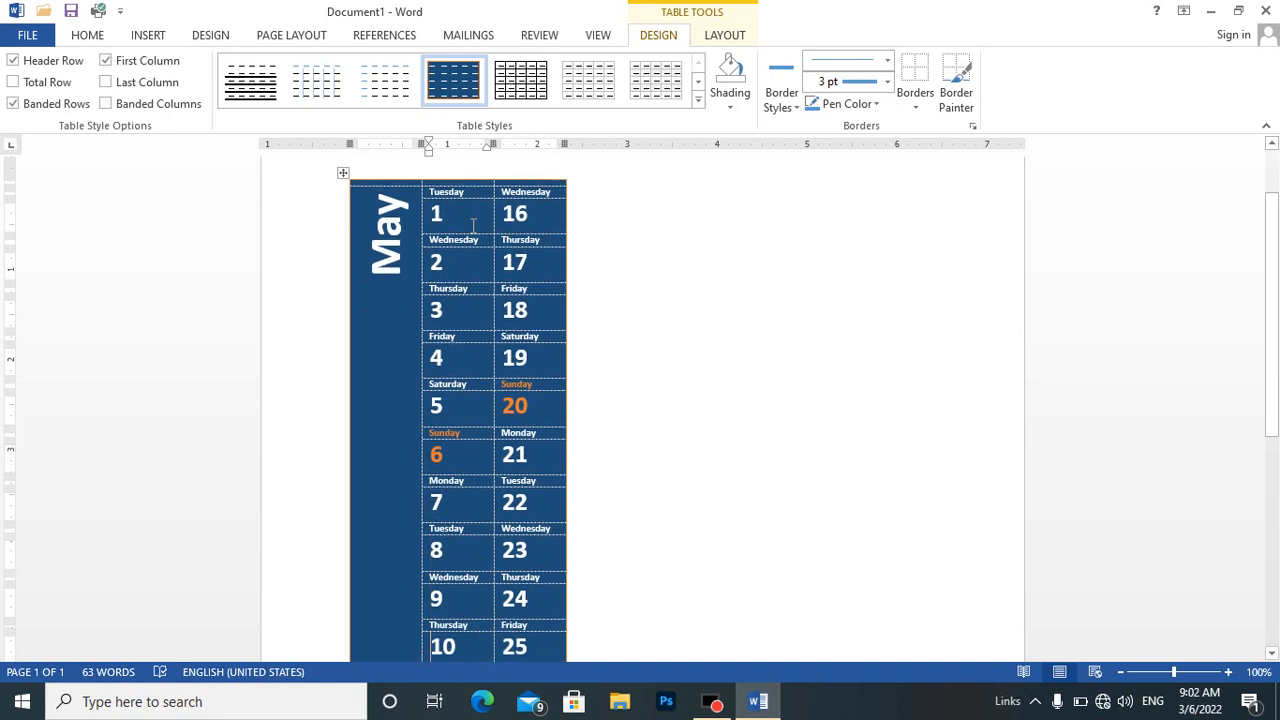
pyautogui.scroll(-3, 473, 224)
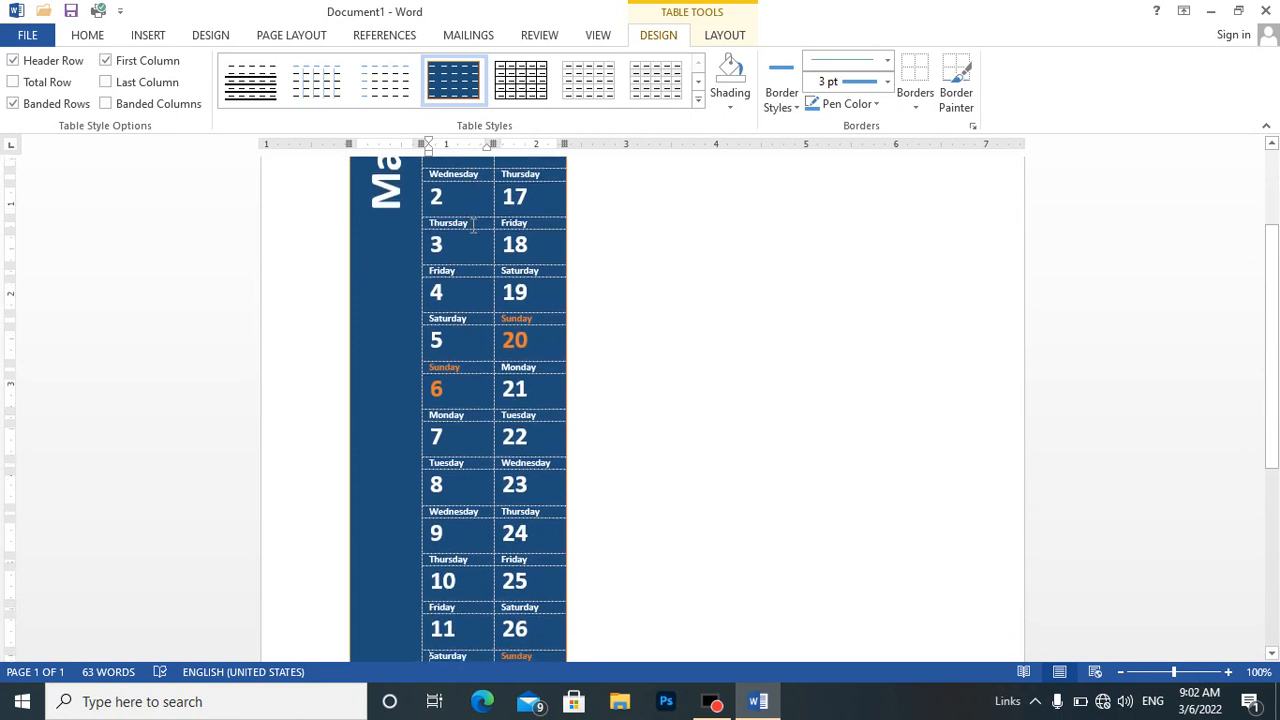
pyautogui.scroll(-3, 473, 224)
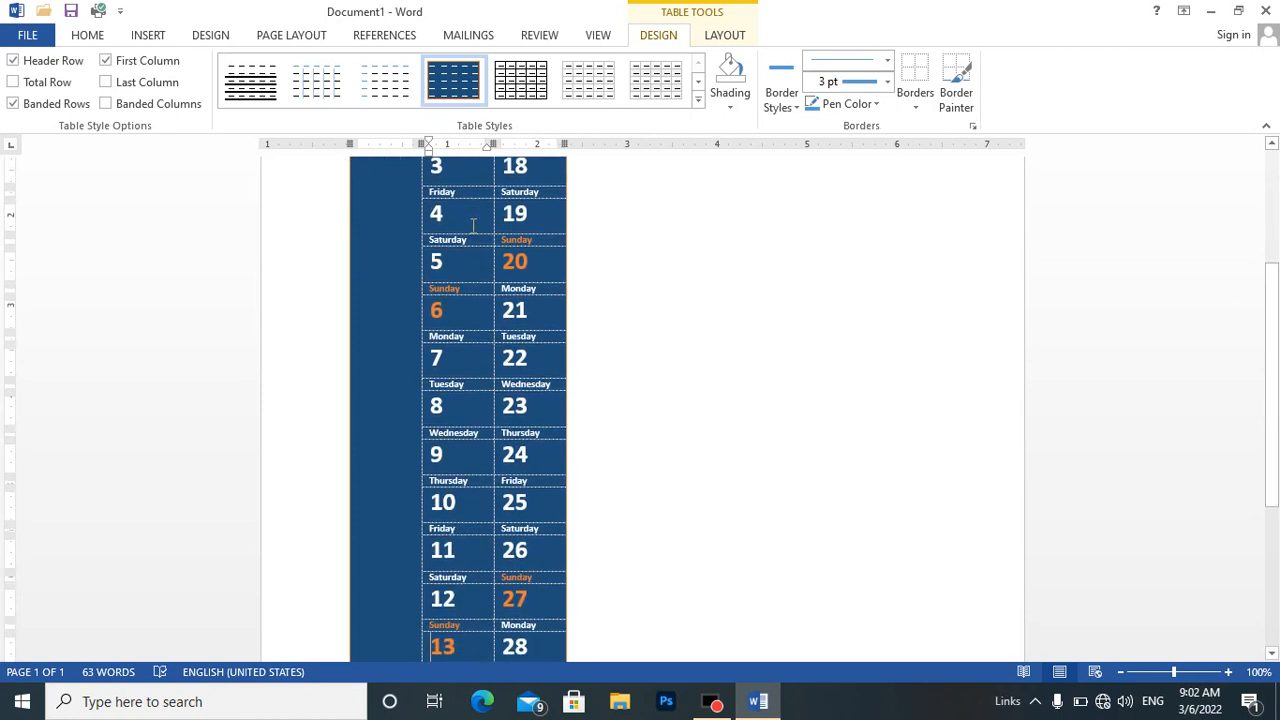
pyautogui.scroll(-3, 473, 224)
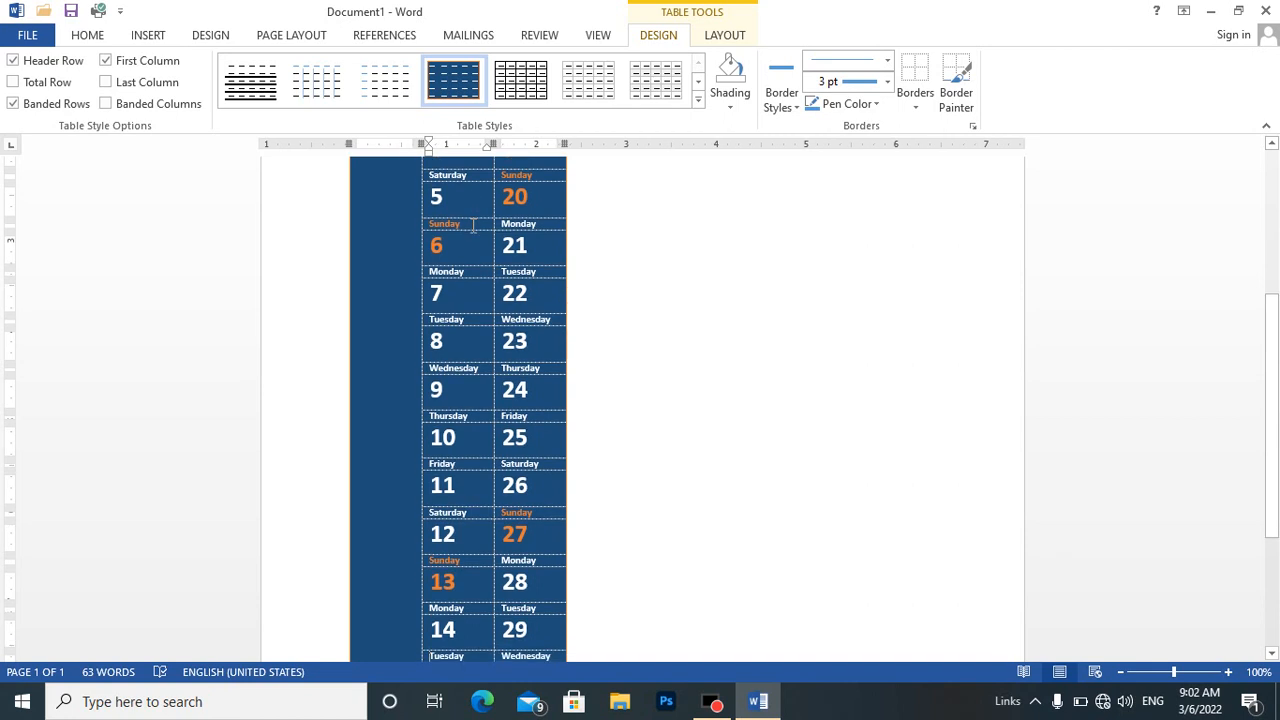
pyautogui.scroll(-2, 473, 224)
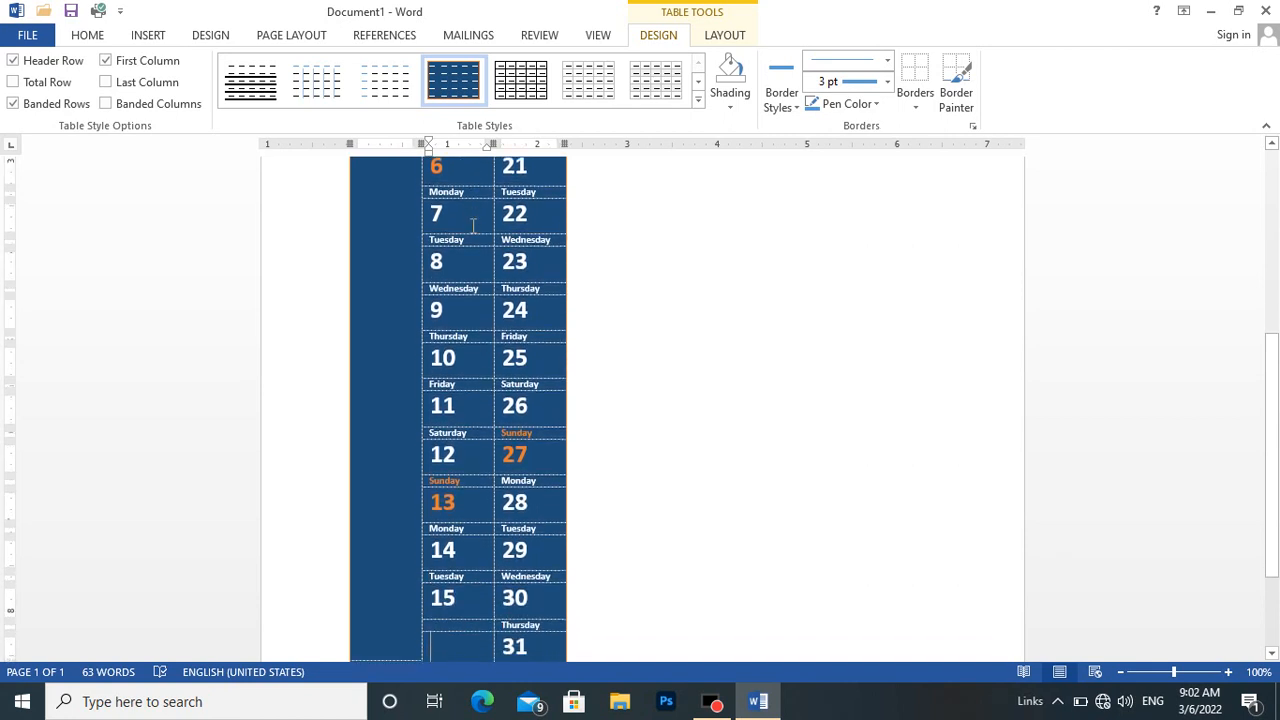
pyautogui.press('Down')
pyautogui.press('Up')
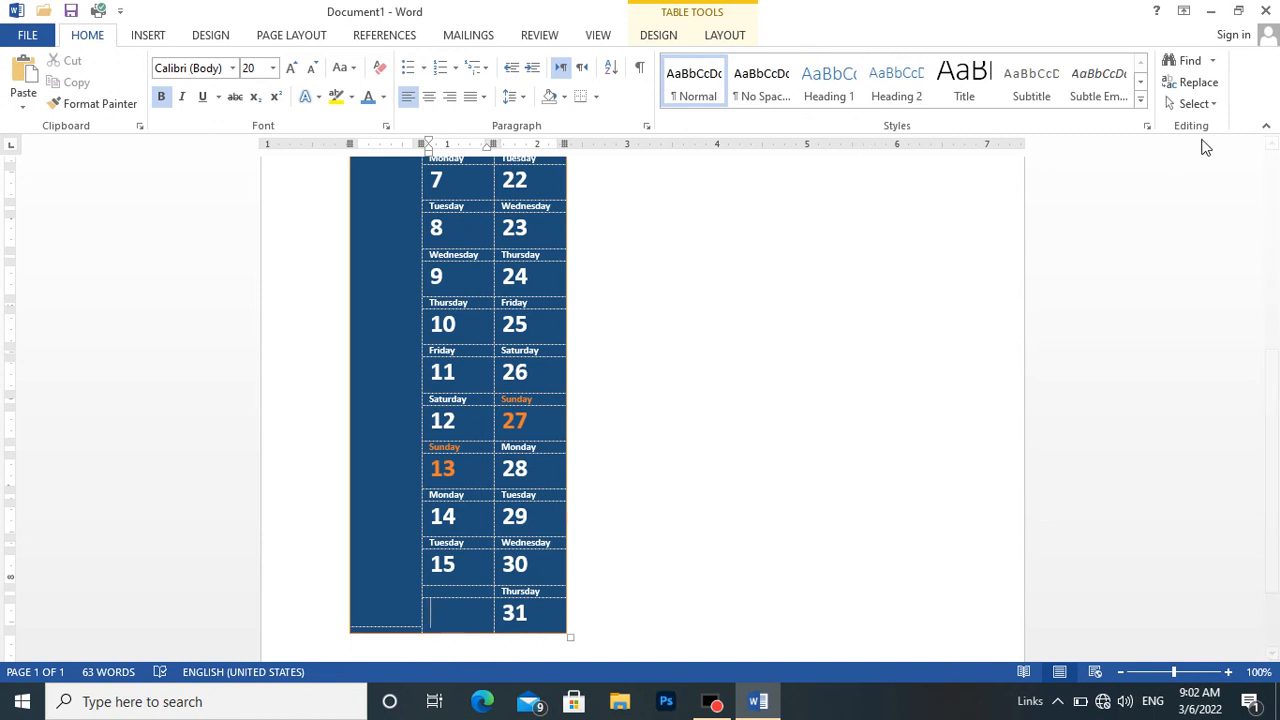
pyautogui.moveTo(1277, 403); pyautogui.dragTo(1277, 507)
pyautogui.moveTo(1275, 578); pyautogui.dragTo(1275, 580)
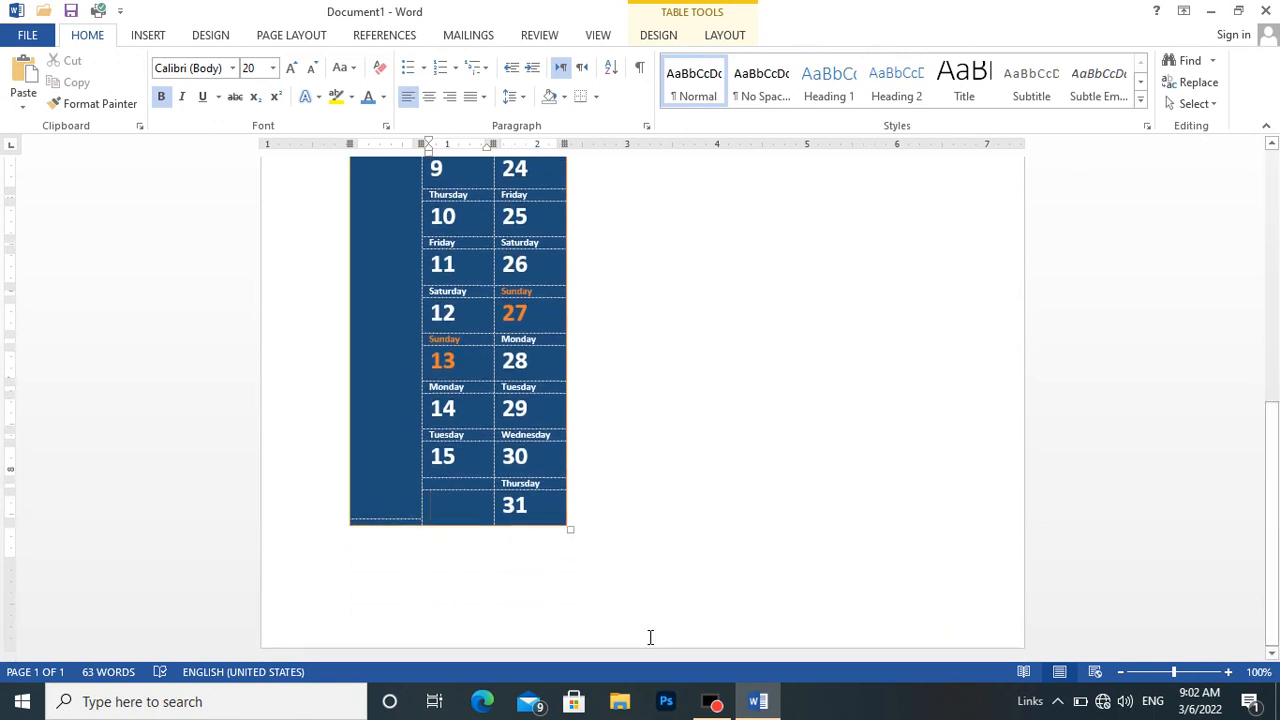
# Break to page 3 below the calendar and insert a table with 3 columns and 33 rows there.
pyautogui.click(667, 530)
pyautogui.hotkey('ctrl', 'Return')
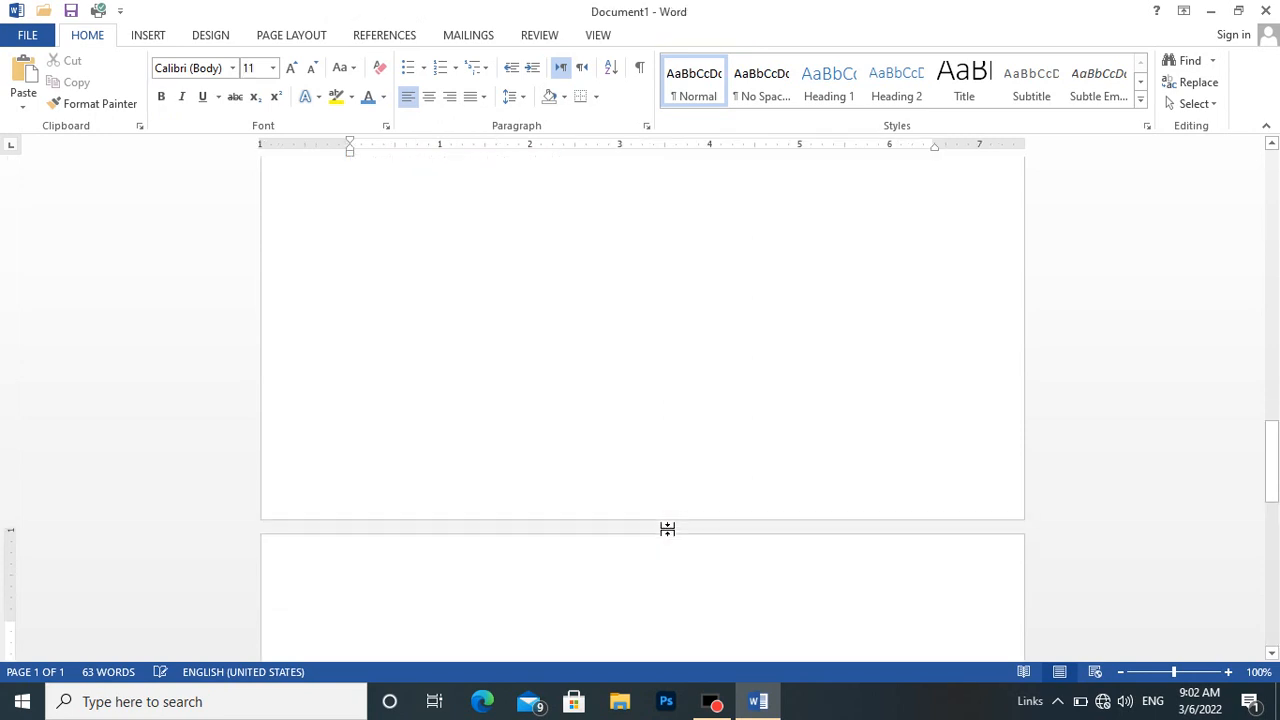
pyautogui.click(146, 35)
pyautogui.click(125, 100)
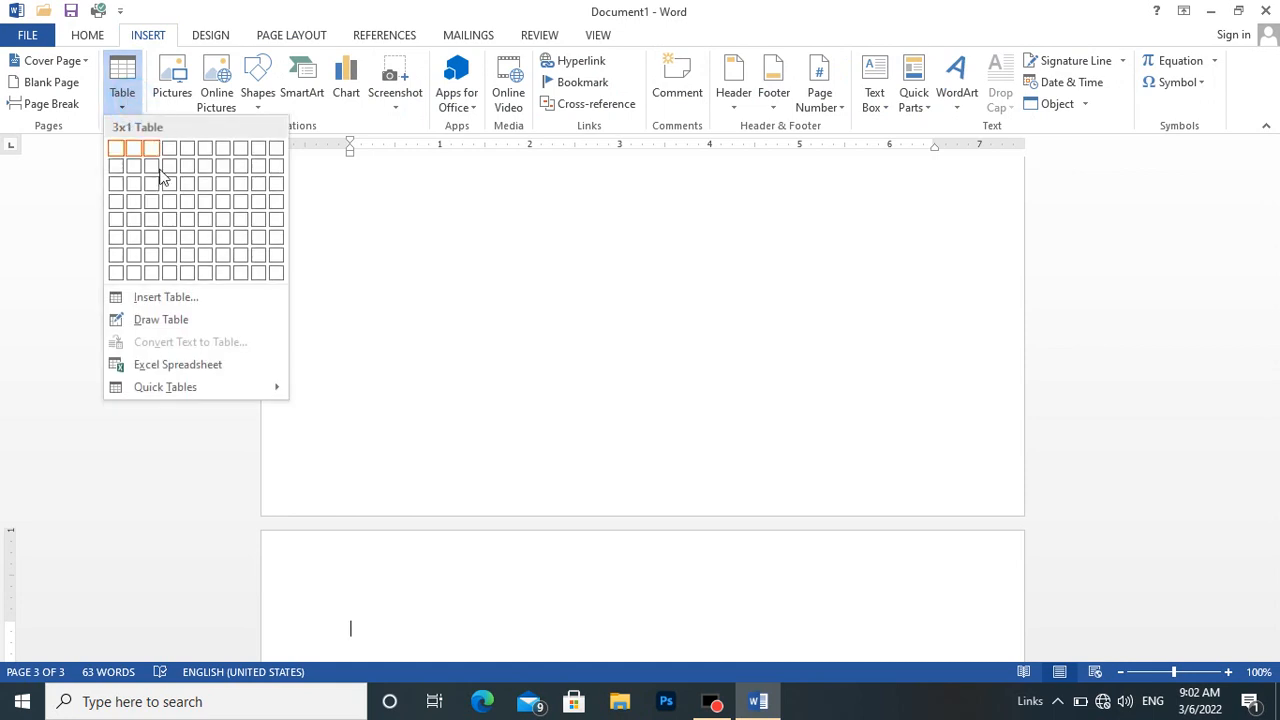
pyautogui.click(180, 297)
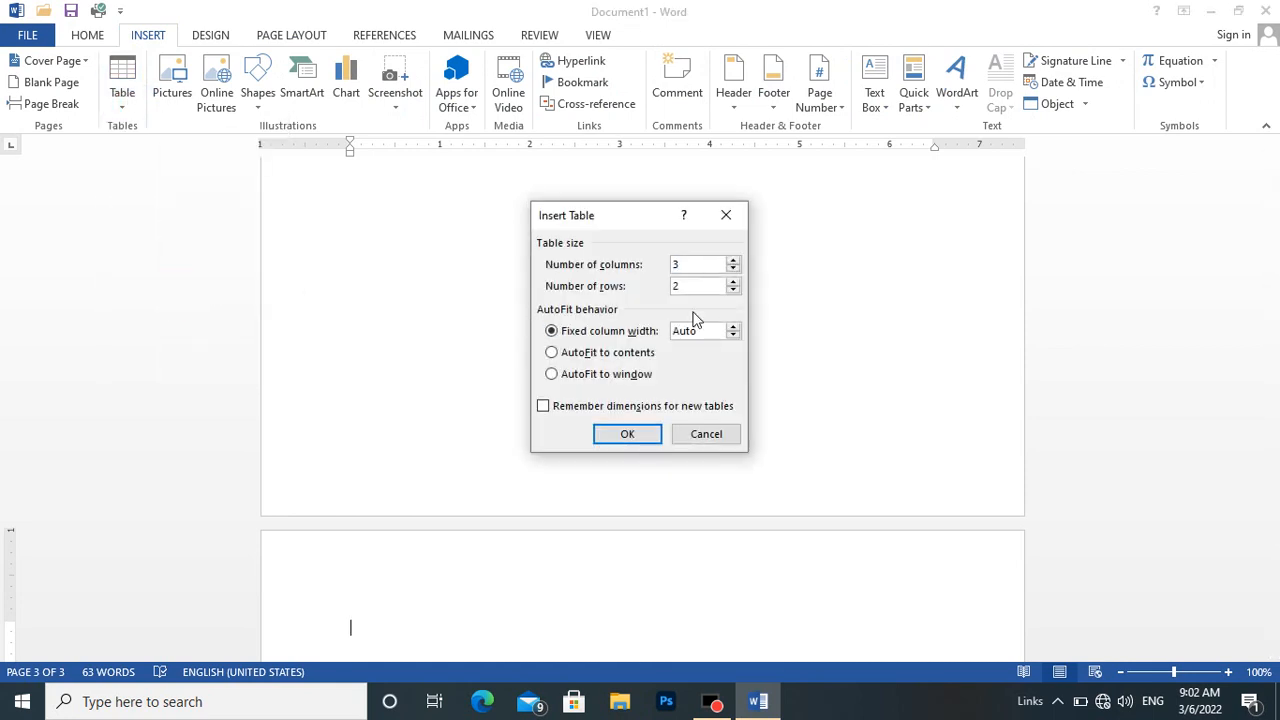
pyautogui.doubleClick(684, 287)
pyautogui.press('BackSpace')
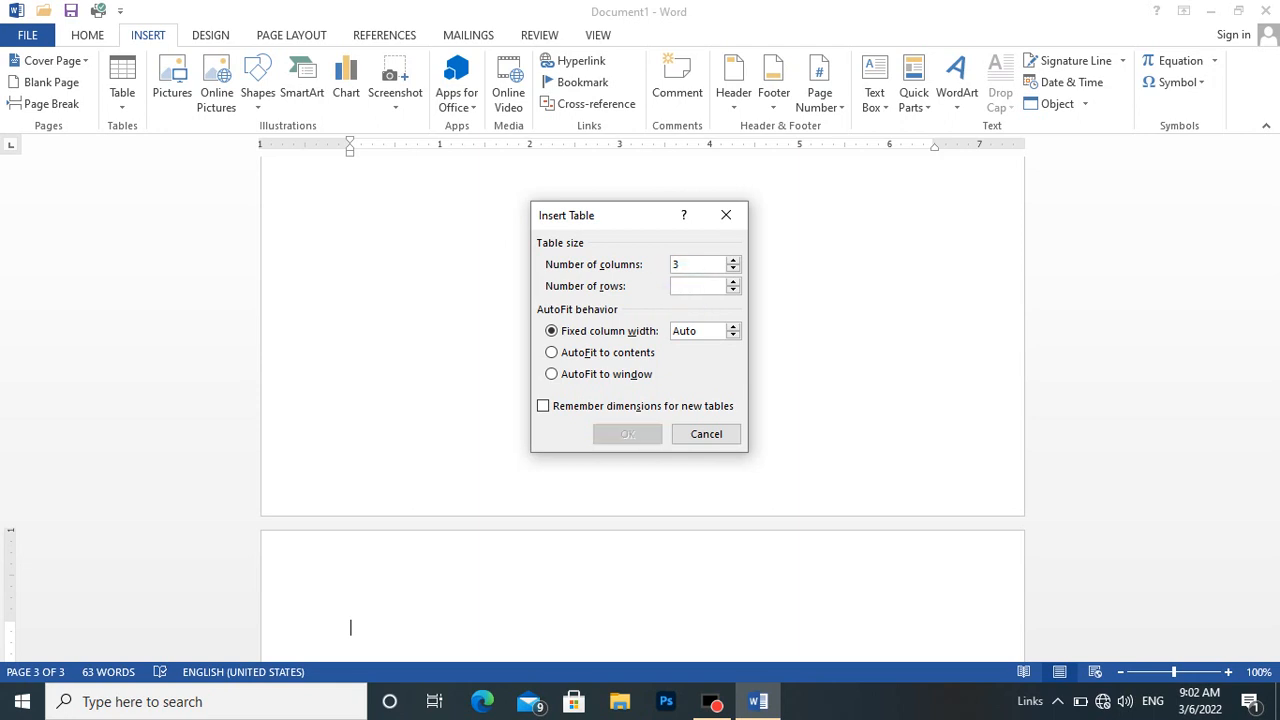
pyautogui.write('33')
pyautogui.press('Return')
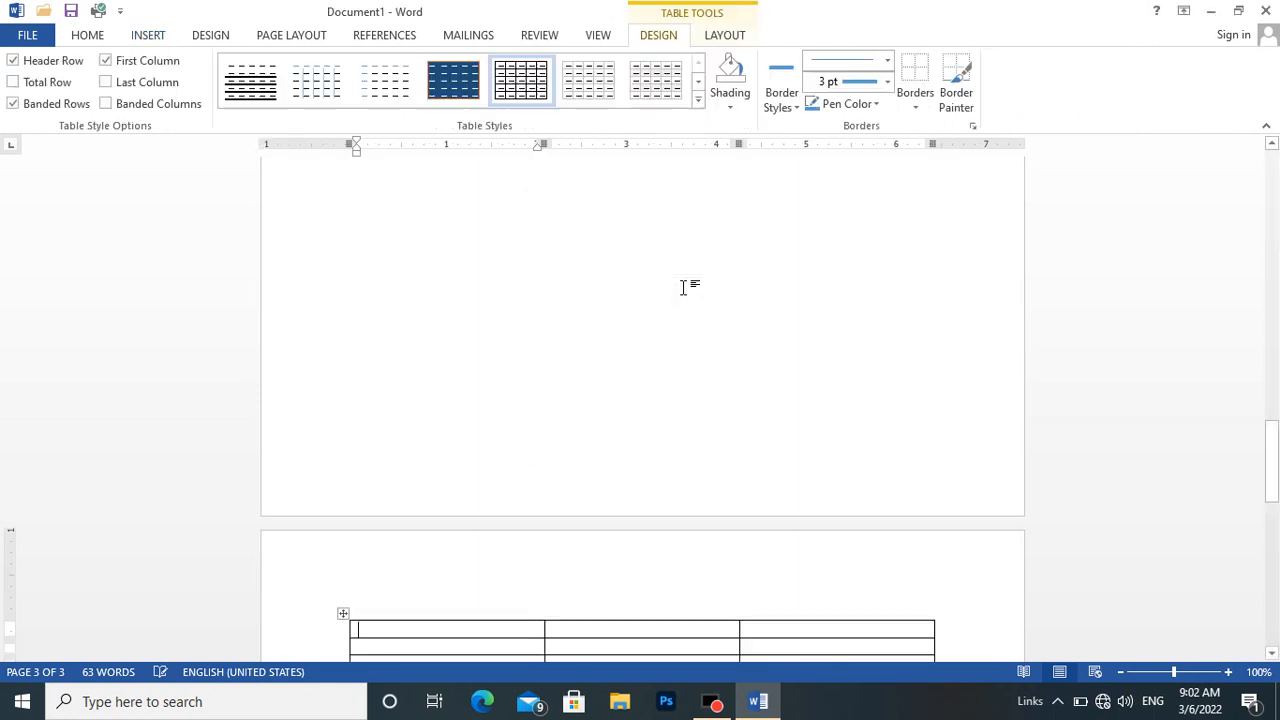
# Merge all cells of the new table's first column into a single cell.
pyautogui.moveTo(1276, 441); pyautogui.dragTo(1274, 562)
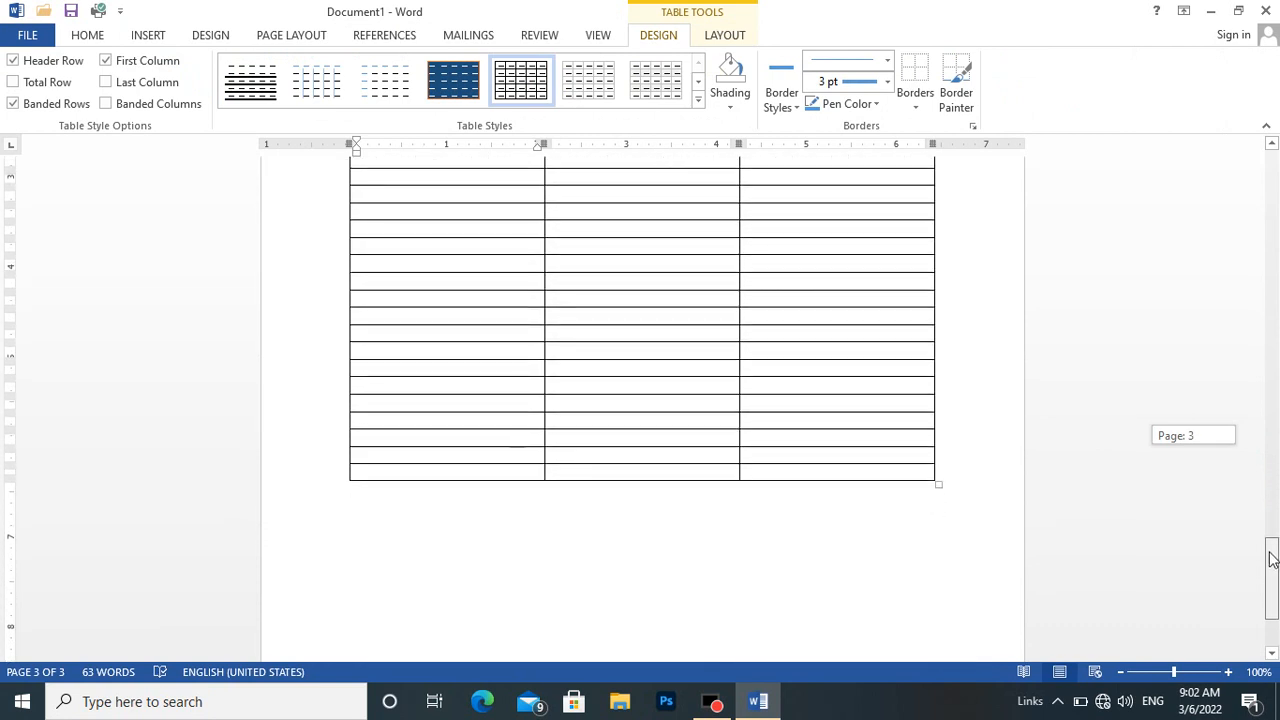
pyautogui.click(543, 471)
pyautogui.click(520, 467)
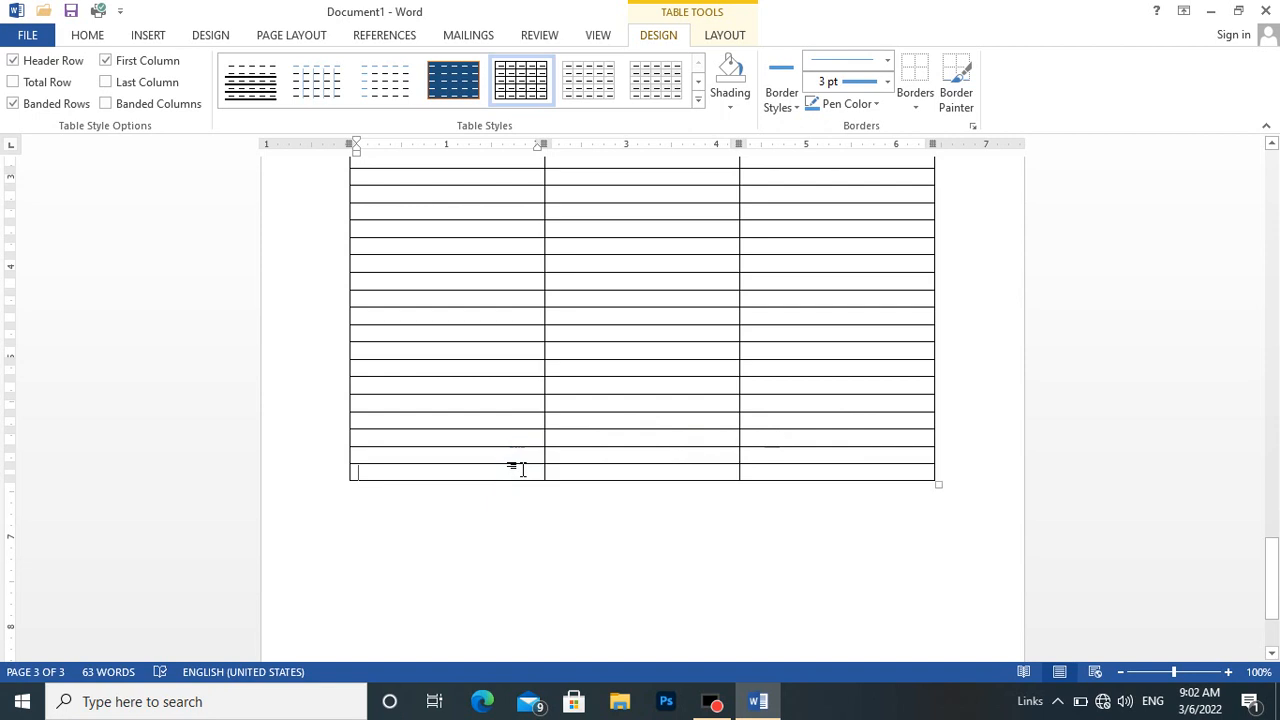
pyautogui.hotkey('shift', 'Up')
pyautogui.hotkey('shift', 'Up')
pyautogui.hotkey('shift', 'Up')
pyautogui.hotkey('shift', 'Up')
pyautogui.hotkey('shift', 'Up')
pyautogui.hotkey('shift', 'Up')
pyautogui.hotkey('shift', 'Up')
pyautogui.hotkey('shift', 'Up')
pyautogui.hotkey('shift', 'Up')
pyautogui.hotkey('shift', 'Up')
pyautogui.hotkey('shift', 'Up')
pyautogui.hotkey('shift', 'Up')
pyautogui.hotkey('shift', 'Up')
pyautogui.hotkey('shift', 'Up')
pyautogui.hotkey('shift', 'Up')
pyautogui.hotkey('shift', 'Up')
pyautogui.hotkey('shift', 'Up')
pyautogui.hotkey('shift', 'Up')
pyautogui.hotkey('shift', 'Up')
pyautogui.hotkey('shift', 'Up')
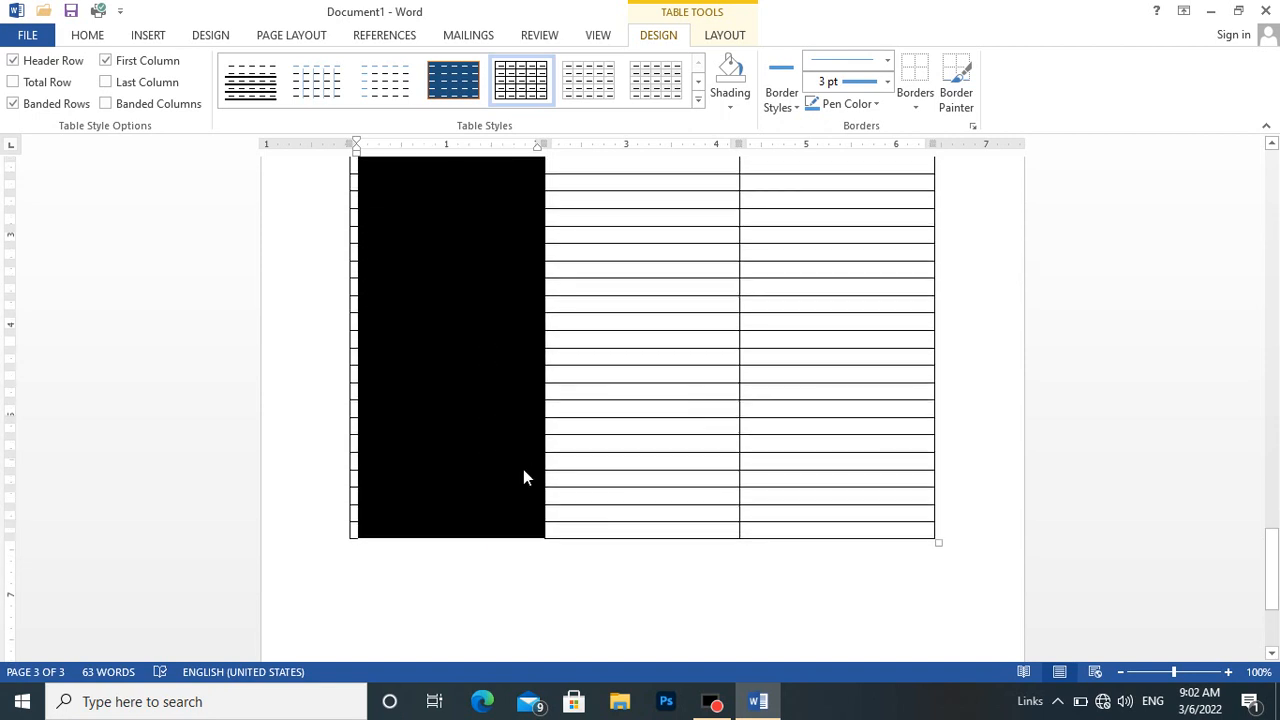
pyautogui.hotkey('shift', 'Up')
pyautogui.hotkey('shift', 'Up')
pyautogui.hotkey('shift', 'Up')
pyautogui.hotkey('shift', 'Up')
pyautogui.hotkey('shift', 'Up')
pyautogui.hotkey('shift', 'Up')
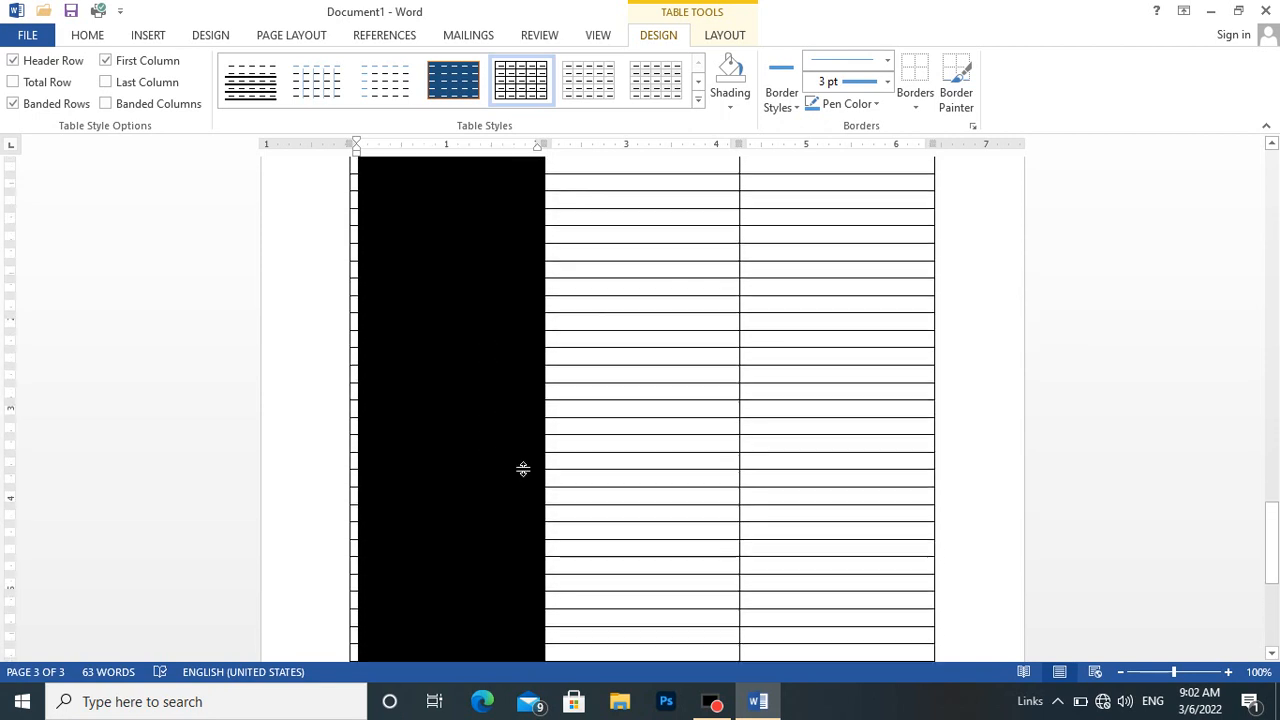
pyautogui.hotkey('shift', 'Up')
pyautogui.hotkey('shift', 'Up')
pyautogui.hotkey('shift', 'Up')
pyautogui.hotkey('shift', 'Down')
pyautogui.hotkey('shift', 'Down')
pyautogui.hotkey('shift', 'Down')
pyautogui.hotkey('shift', 'Down')
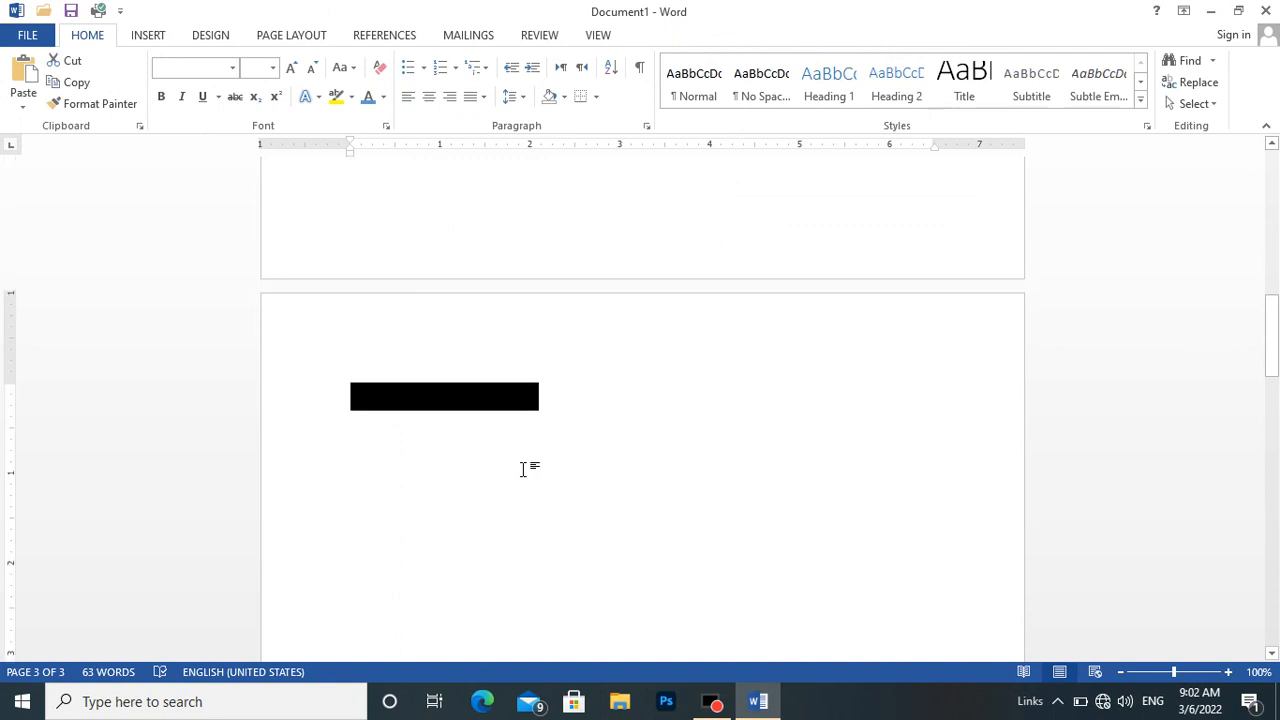
pyautogui.hotkey('shift', 'Up')
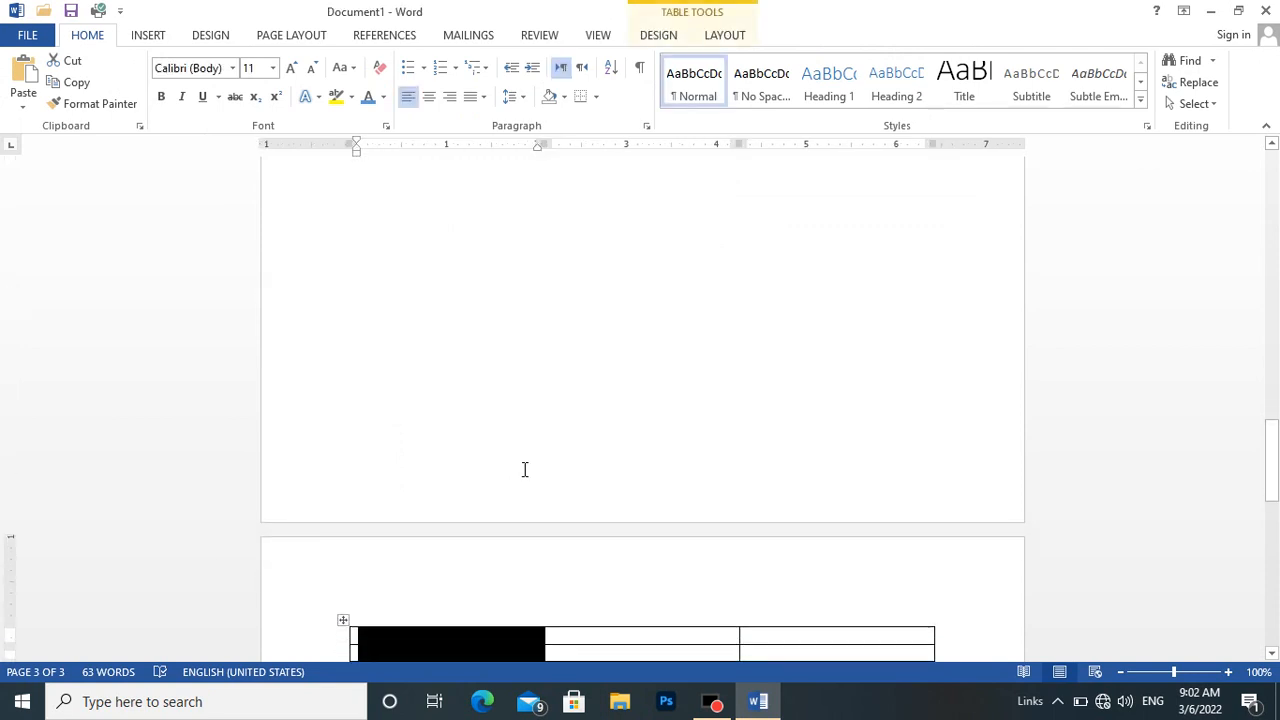
pyautogui.click(723, 34)
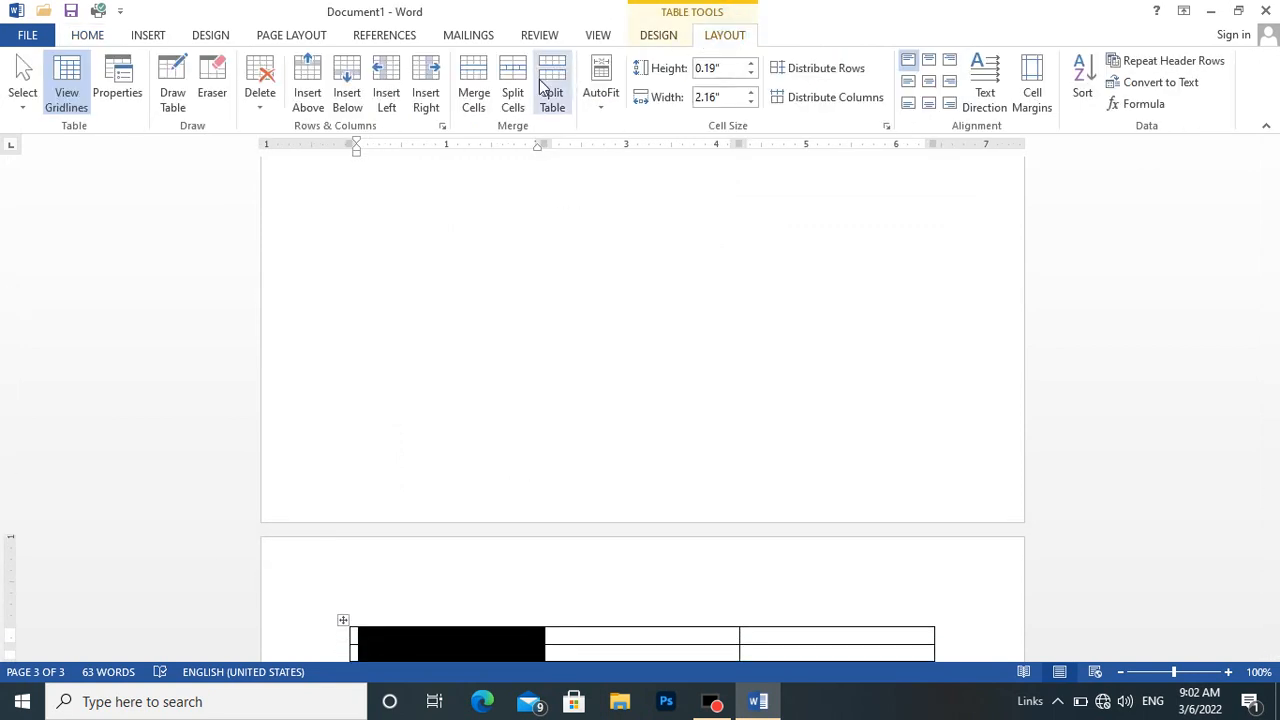
pyautogui.click(473, 92)
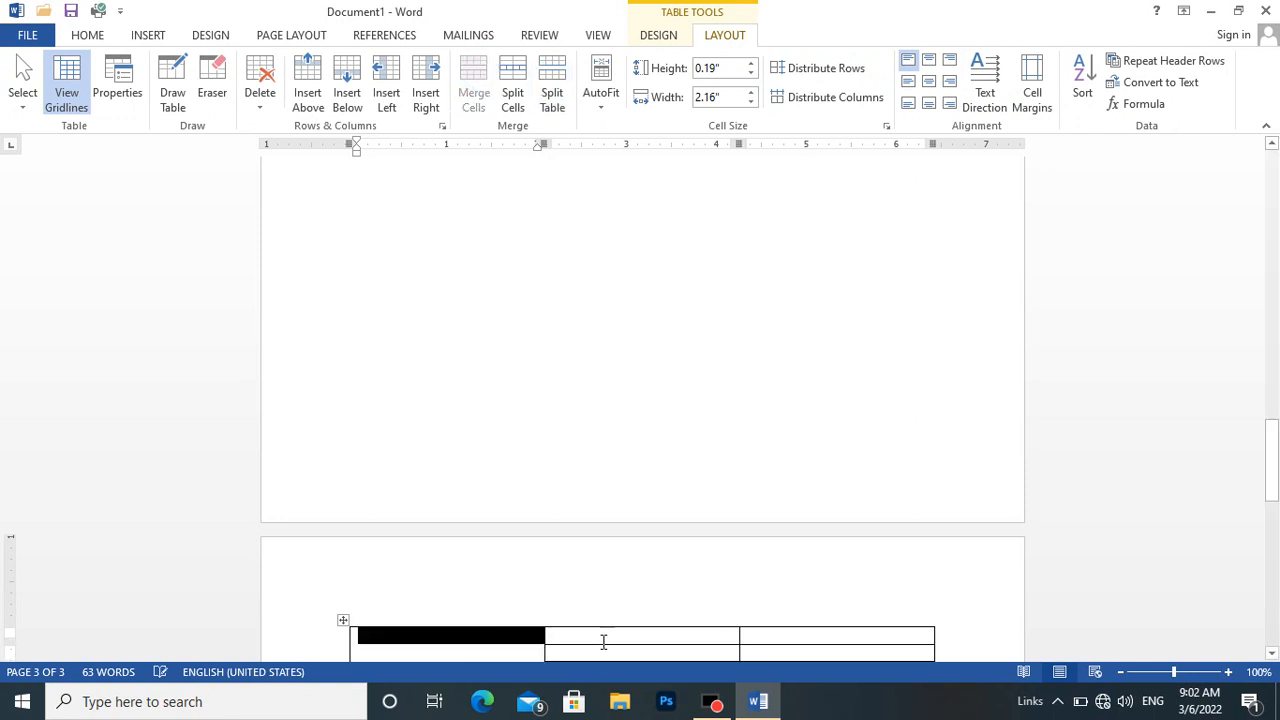
# Apply the dark blue calendar table style with dashed white cell lines to the new table.
pyautogui.click(603, 641)
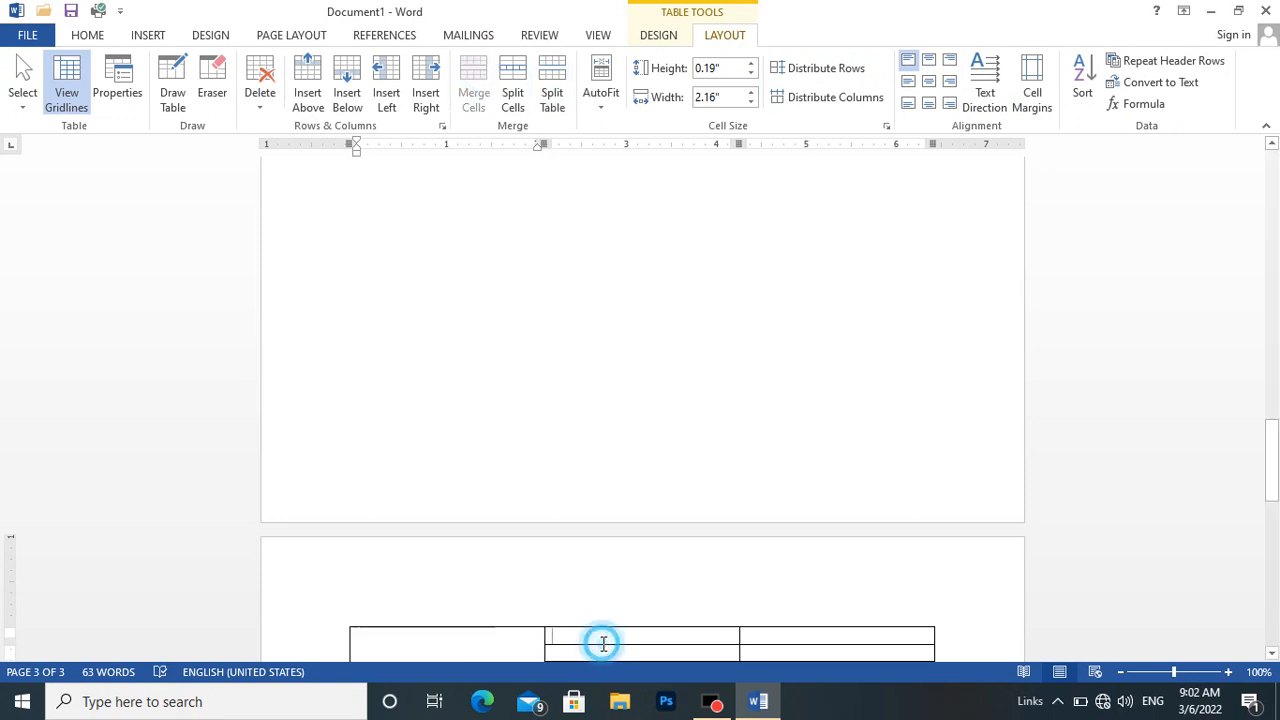
pyautogui.click(658, 35)
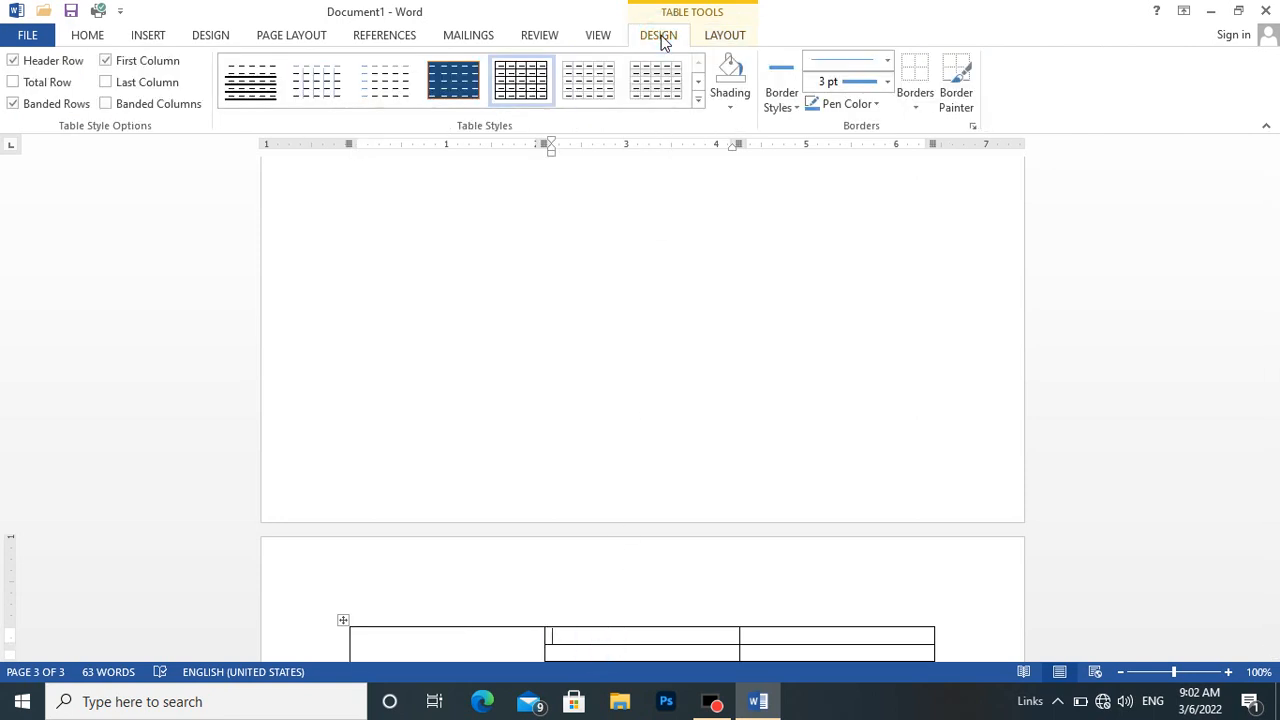
pyautogui.click(445, 93)
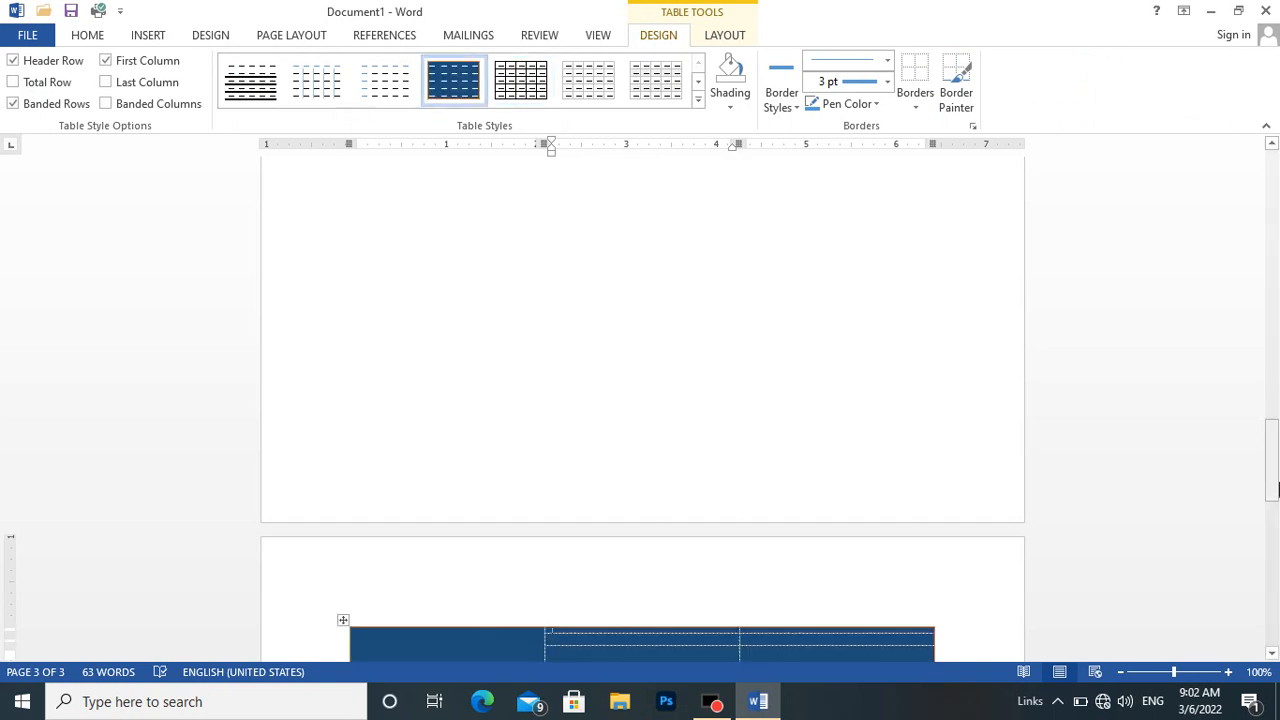
# Enter the month name May in the merged first-column cell of the new table.
pyautogui.moveTo(1272, 483); pyautogui.dragTo(1272, 545)
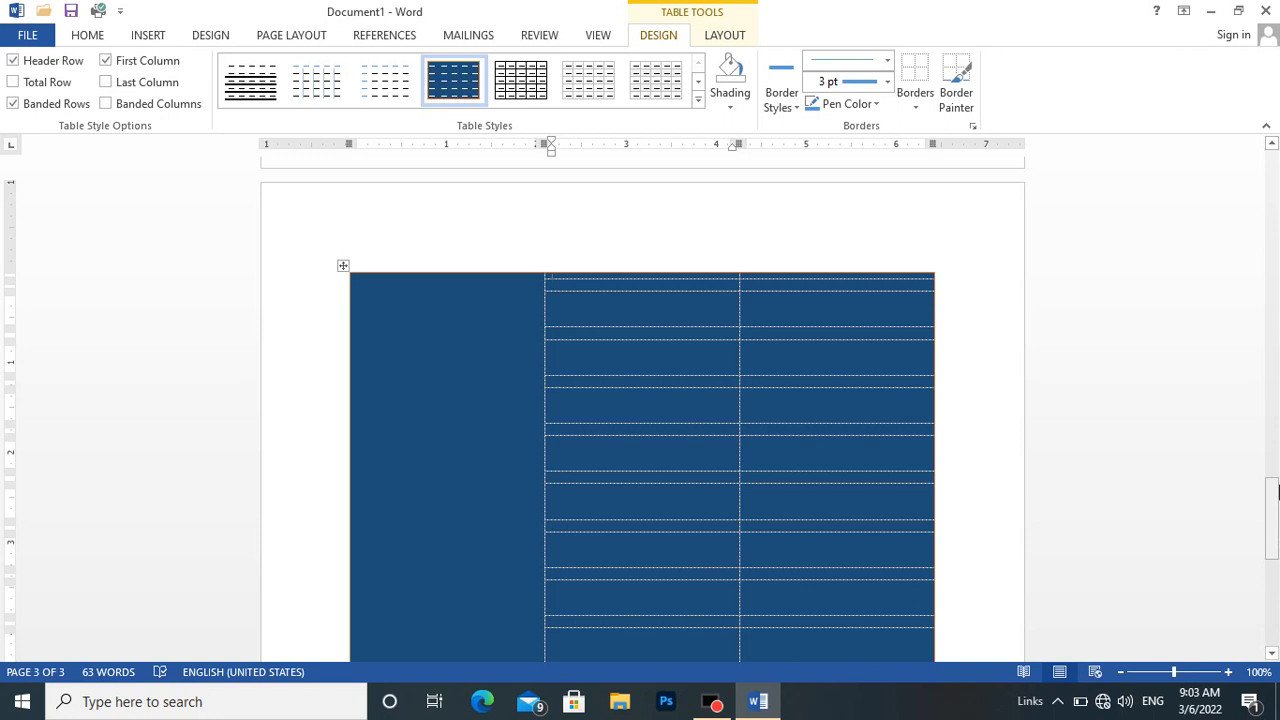
pyautogui.moveTo(1274, 490)
pyautogui.mouseDown()
pyautogui.moveTo(1274, 574)
pyautogui.moveTo(1273, 475)
pyautogui.mouseUp()
pyautogui.click(457, 489)
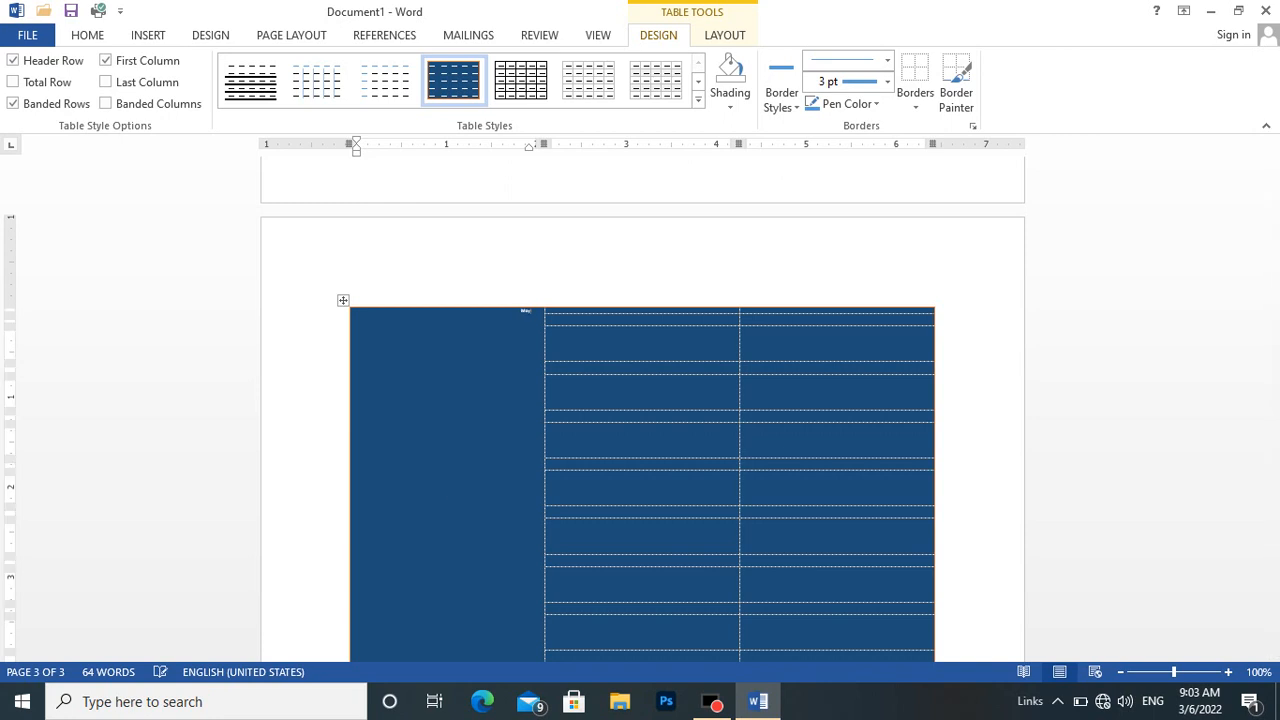
# Check the font size of the word May in the original calendar on page 1.
pyautogui.moveTo(1271, 495); pyautogui.dragTo(1237, 89)
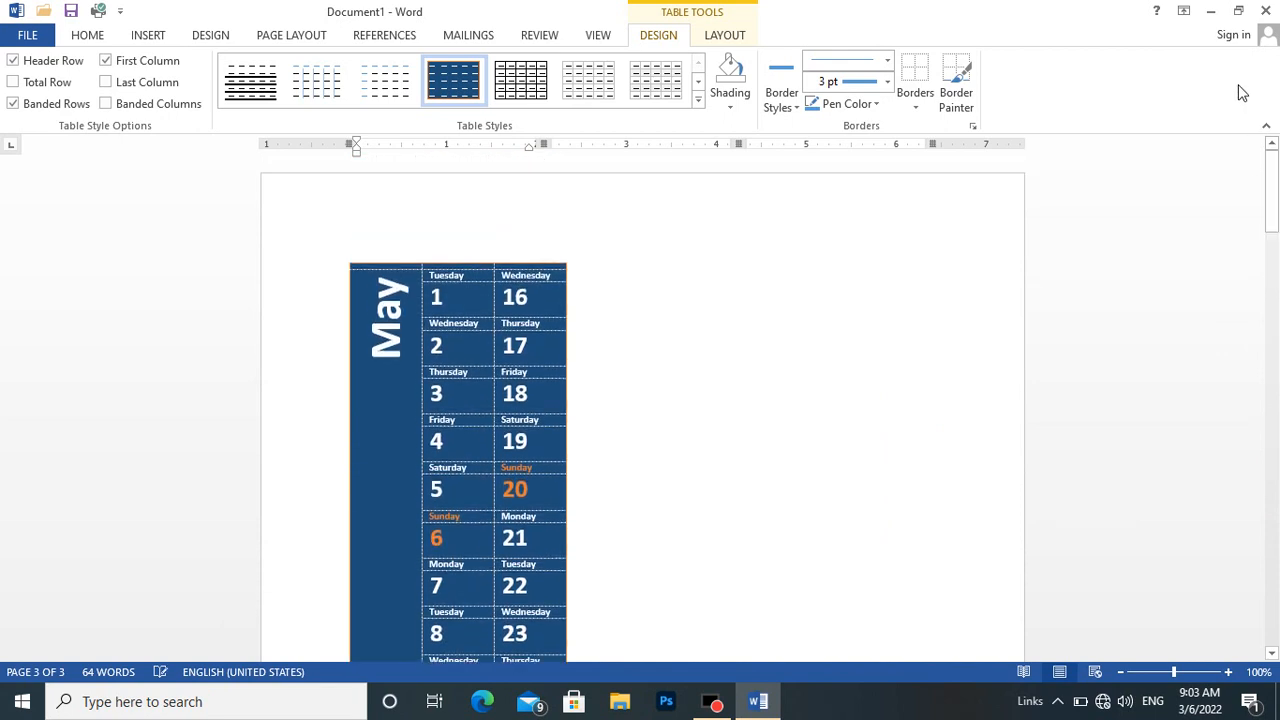
pyautogui.moveTo(393, 355); pyautogui.dragTo(405, 312)
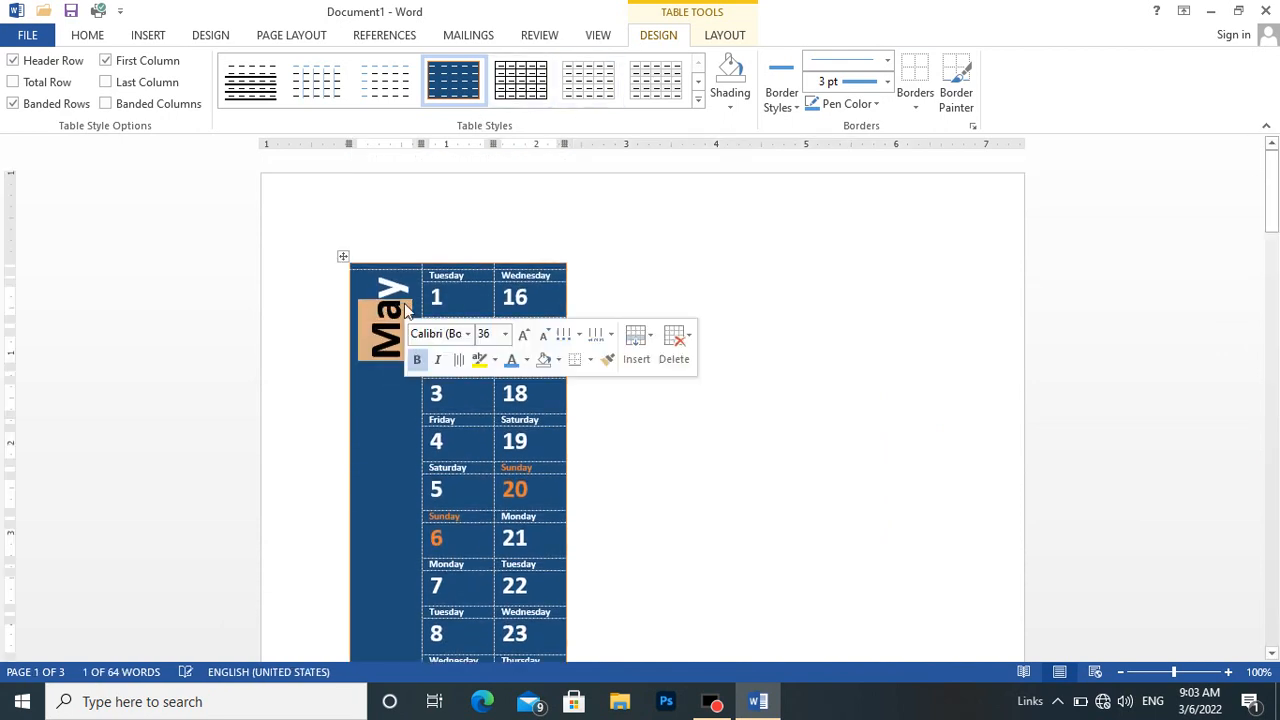
pyautogui.click(80, 38)
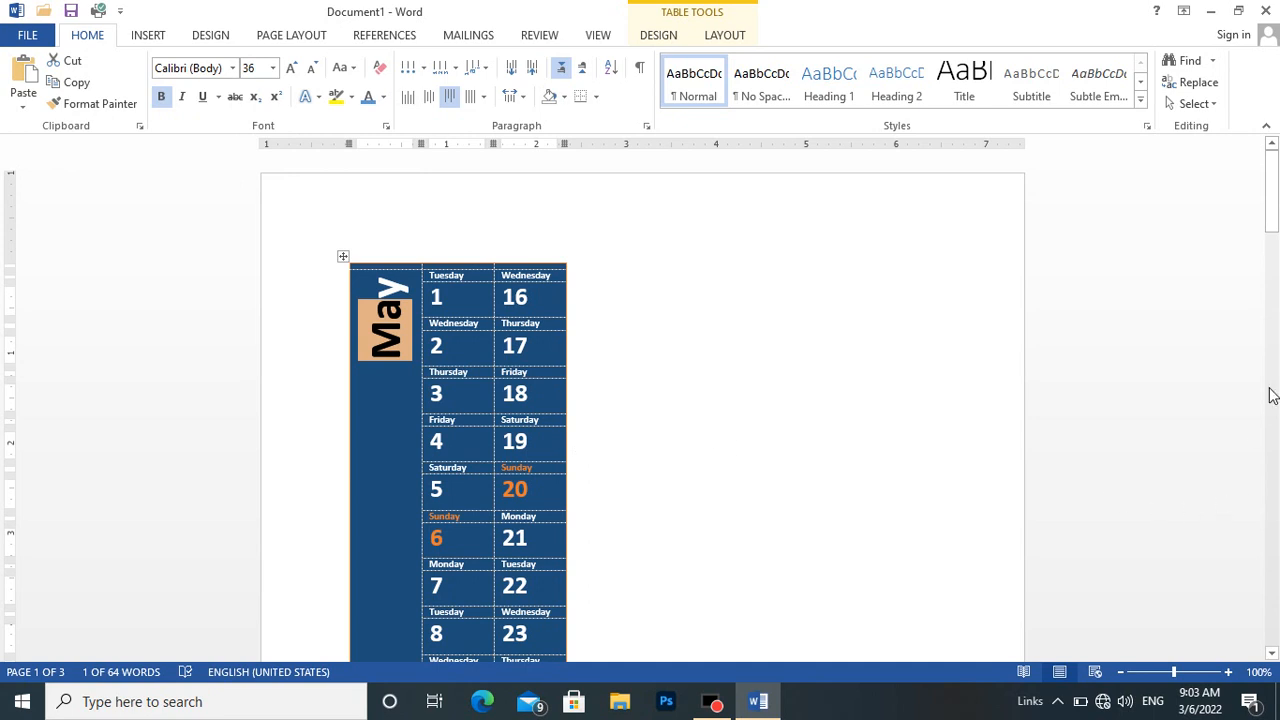
# Set the font size of the word May in the new table's merged first-column cell to 36.
pyautogui.moveTo(1271, 195); pyautogui.dragTo(1274, 530)
pyautogui.click(529, 419)
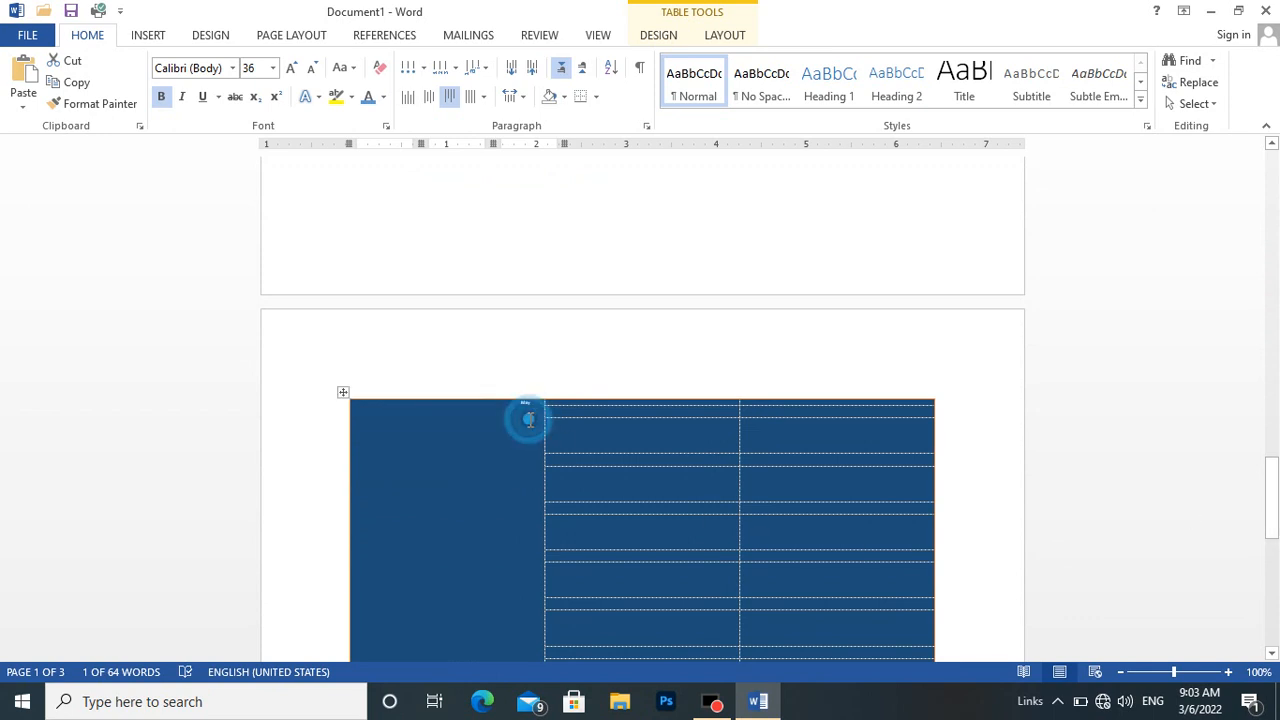
pyautogui.doubleClick(529, 419)
pyautogui.click(529, 419)
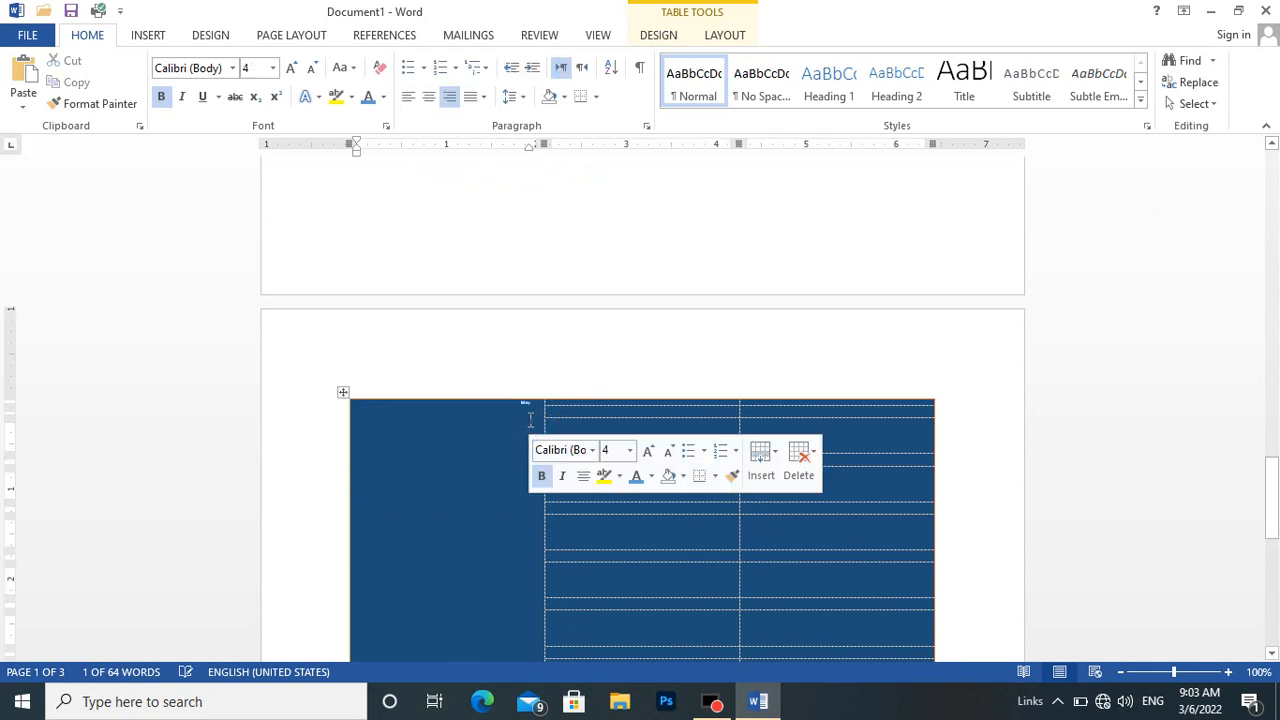
pyautogui.click(529, 419)
pyautogui.tripleClick(529, 419)
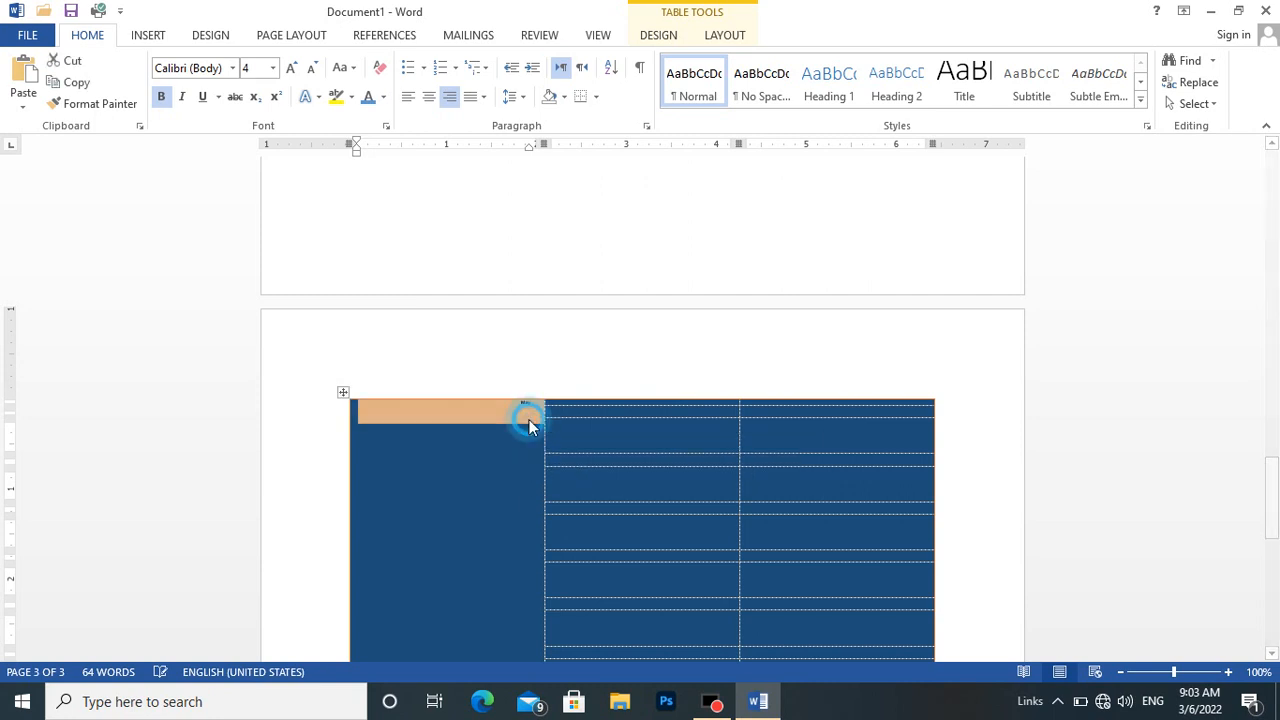
pyautogui.click(529, 419)
pyautogui.doubleClick(521, 406)
pyautogui.moveTo(540, 404); pyautogui.dragTo(503, 402)
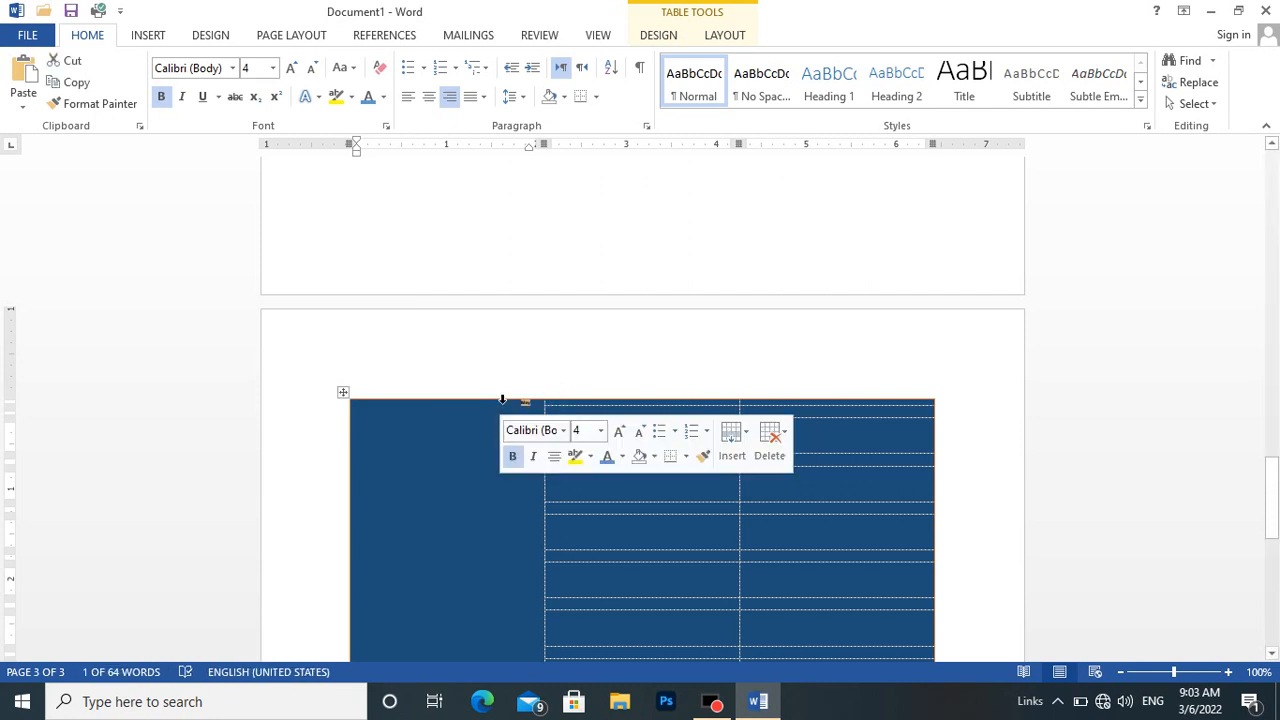
pyautogui.click(587, 432)
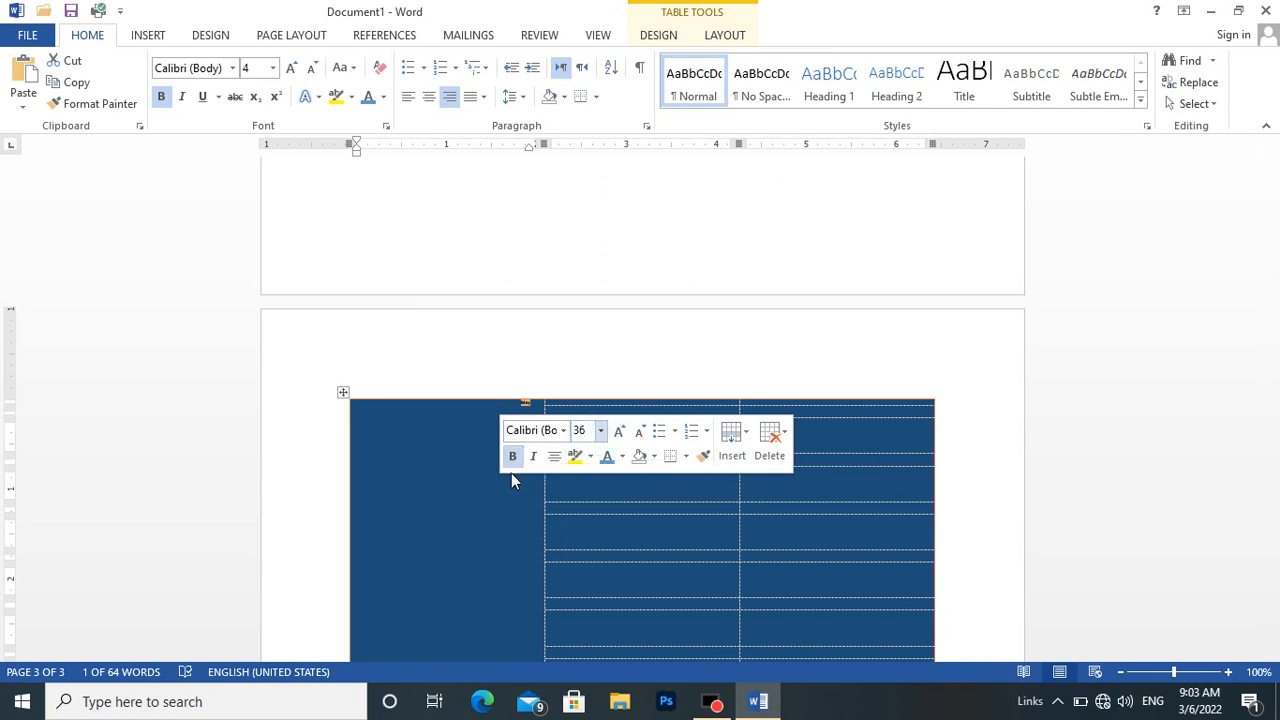
pyautogui.press('Return')
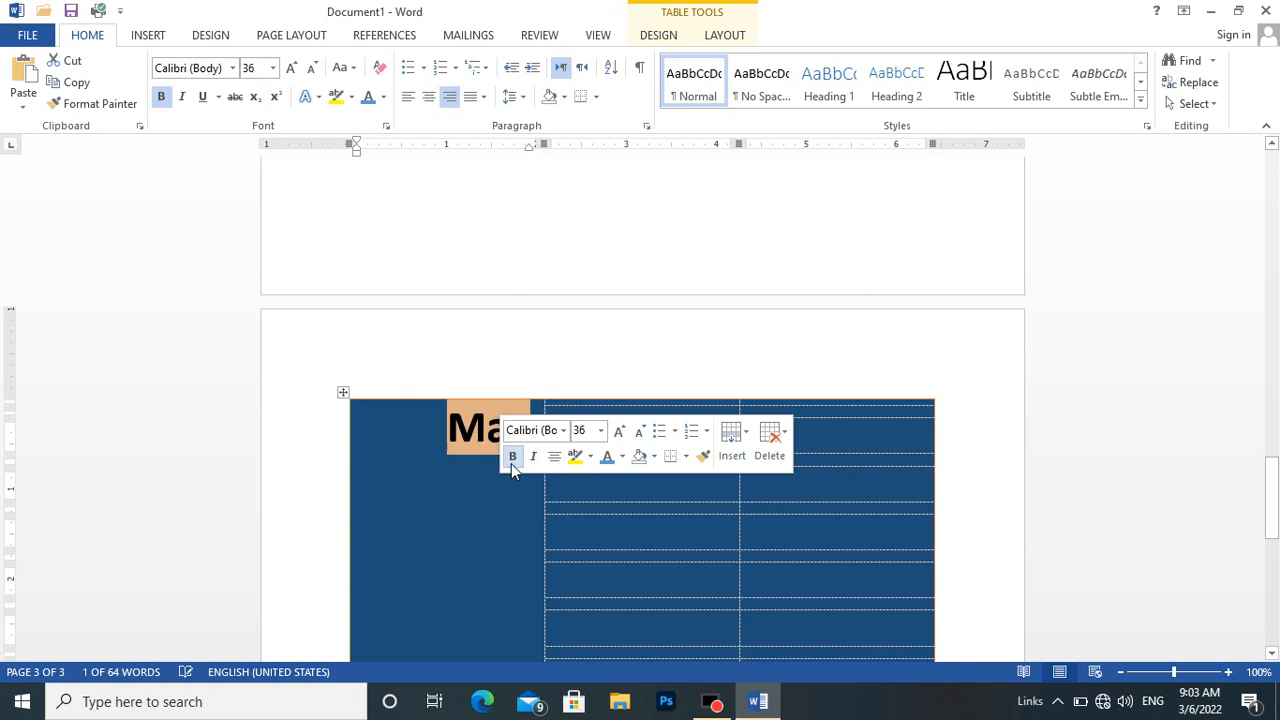
pyautogui.click(430, 551)
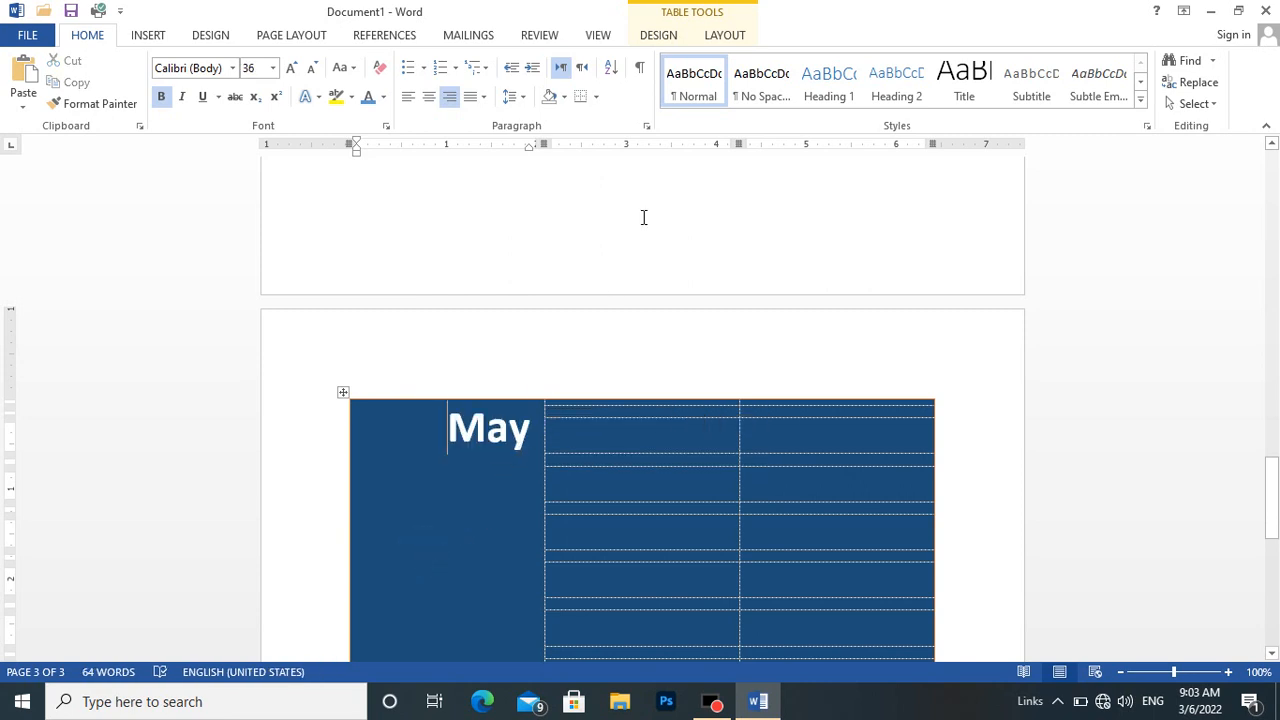
# Rotate the text direction of the new table's May cell so the word reads vertically from bottom to top.
pyautogui.click(725, 35)
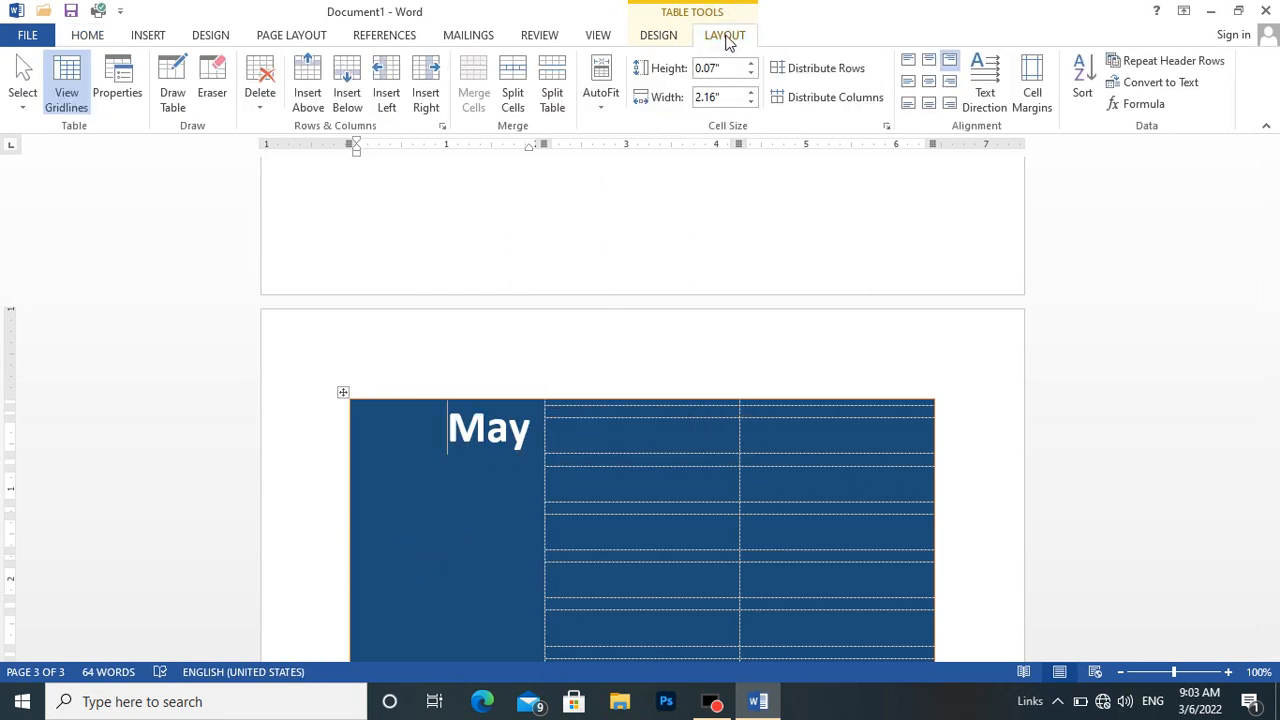
pyautogui.click(984, 104)
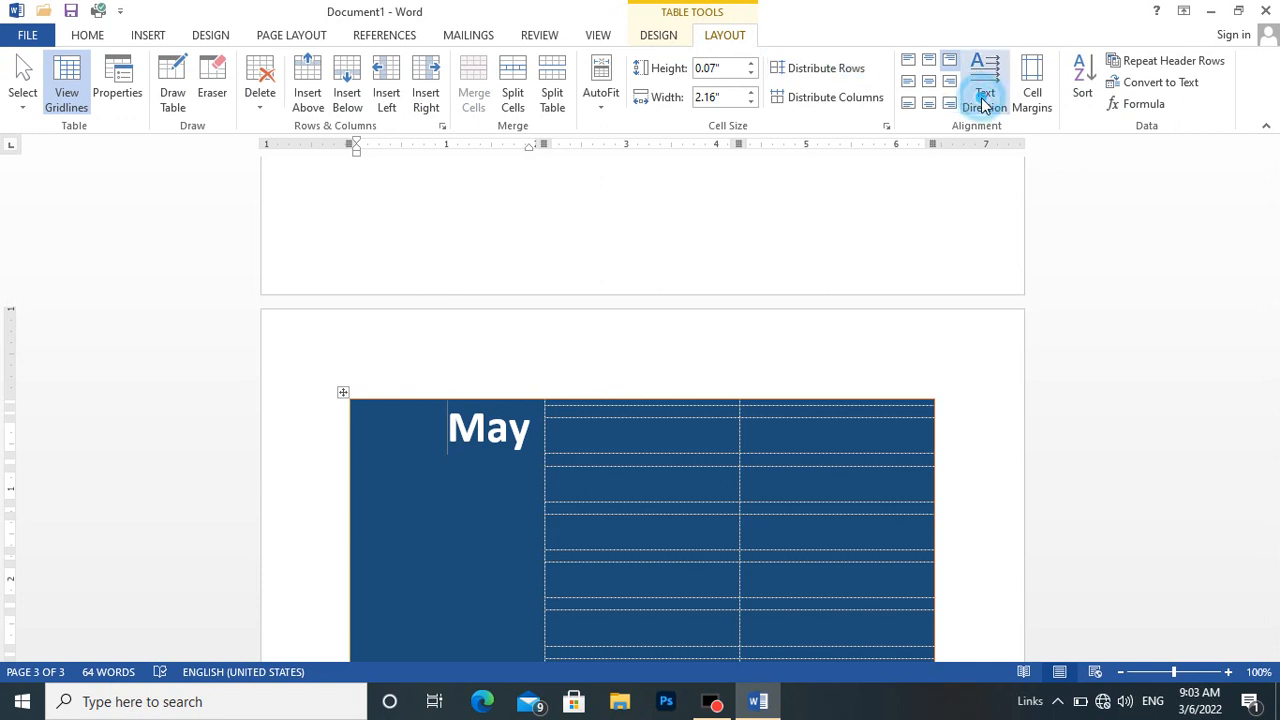
pyautogui.click(984, 104)
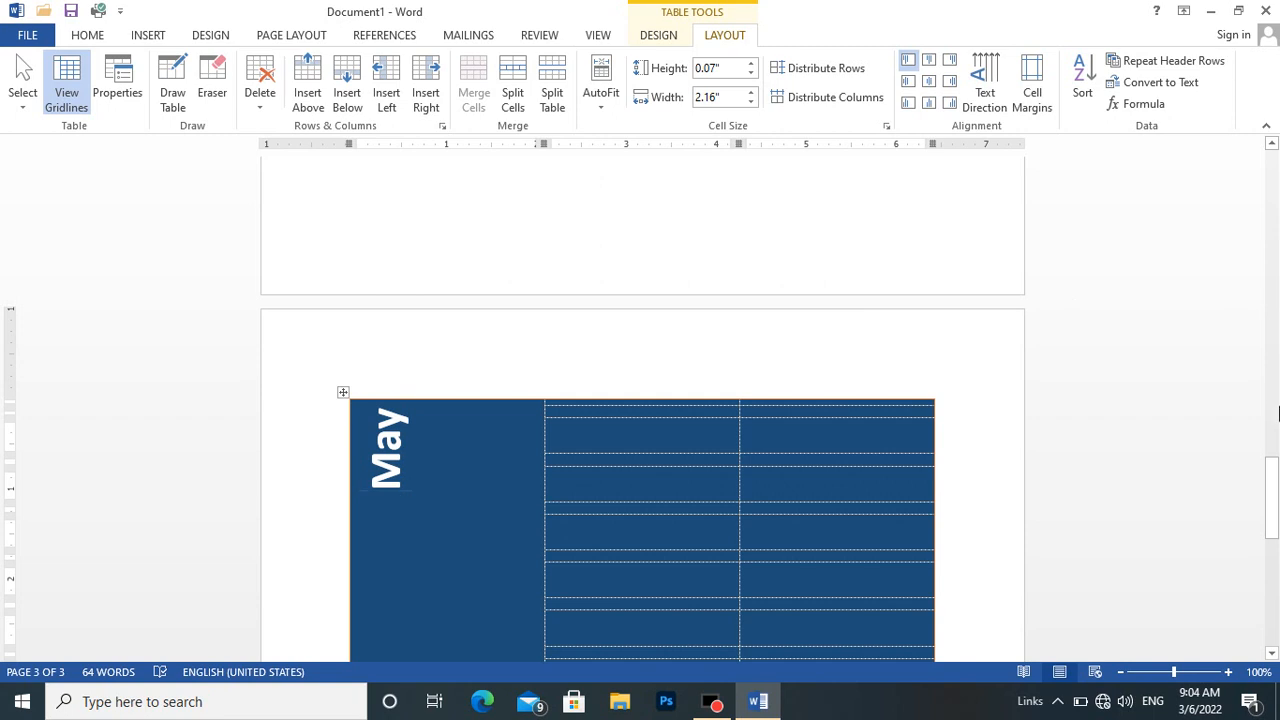
# Check the May cell's size in the original calendar and set the new table's first row height to 0.14".
pyautogui.moveTo(1268, 480); pyautogui.dragTo(1266, 210)
pyautogui.click(414, 254)
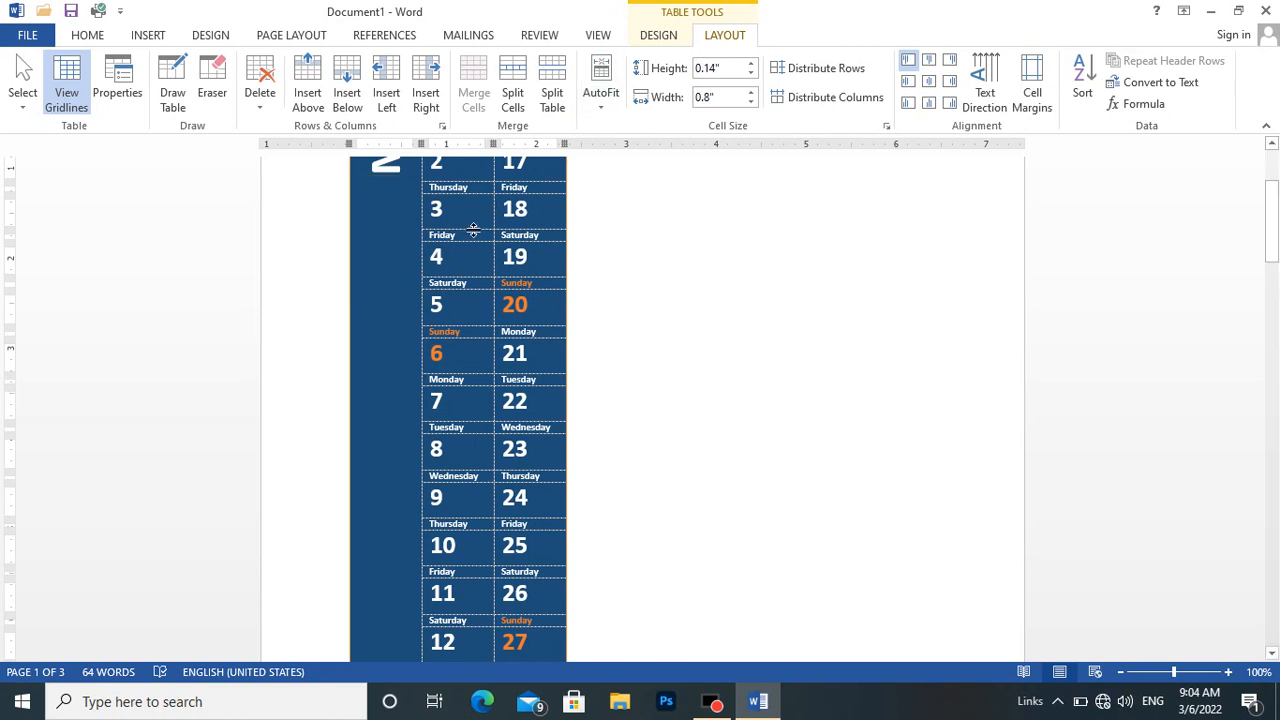
pyautogui.moveTo(1272, 190); pyautogui.dragTo(1195, 463)
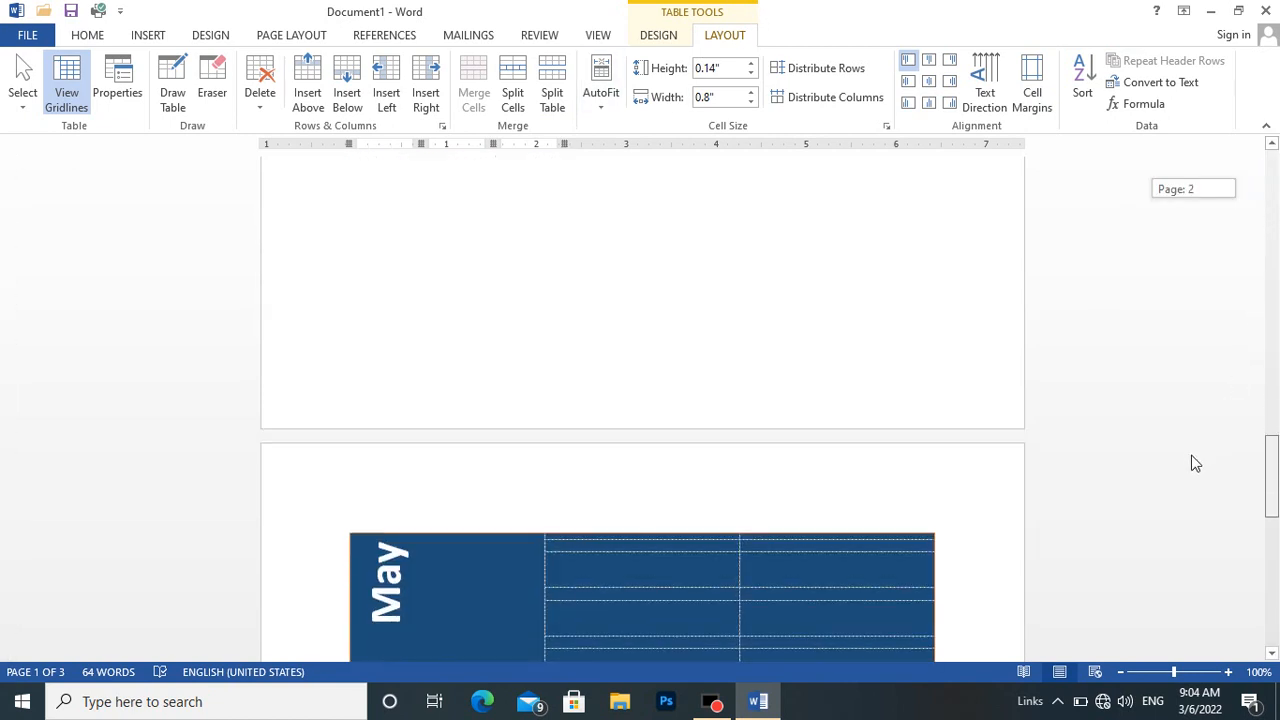
pyautogui.scroll(-3, 1190, 466)
pyautogui.click(436, 595)
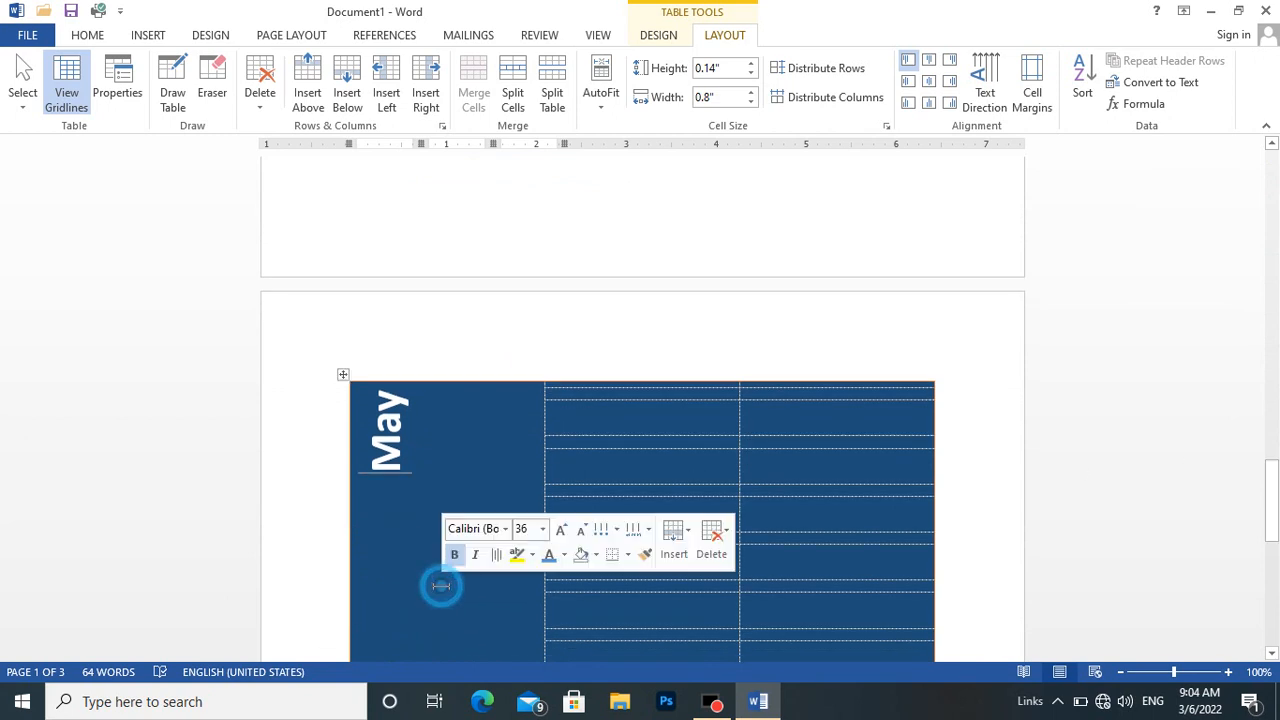
pyautogui.click(708, 68)
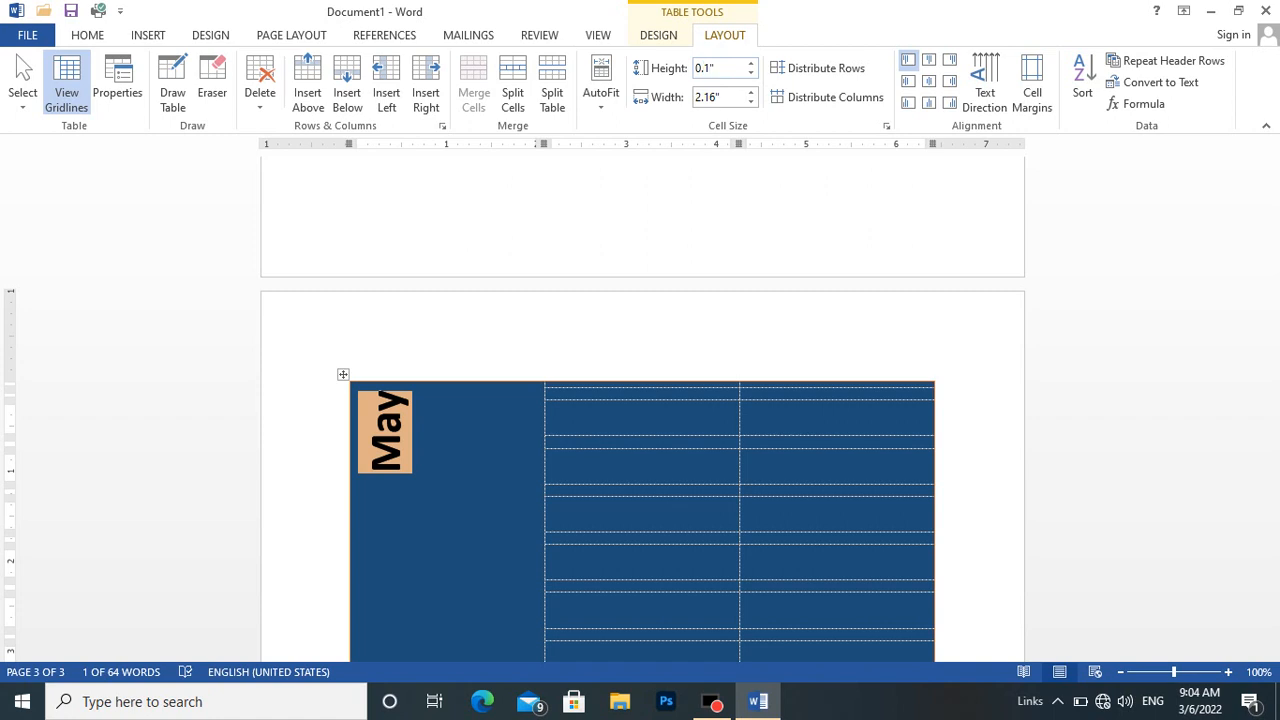
pyautogui.press('Return')
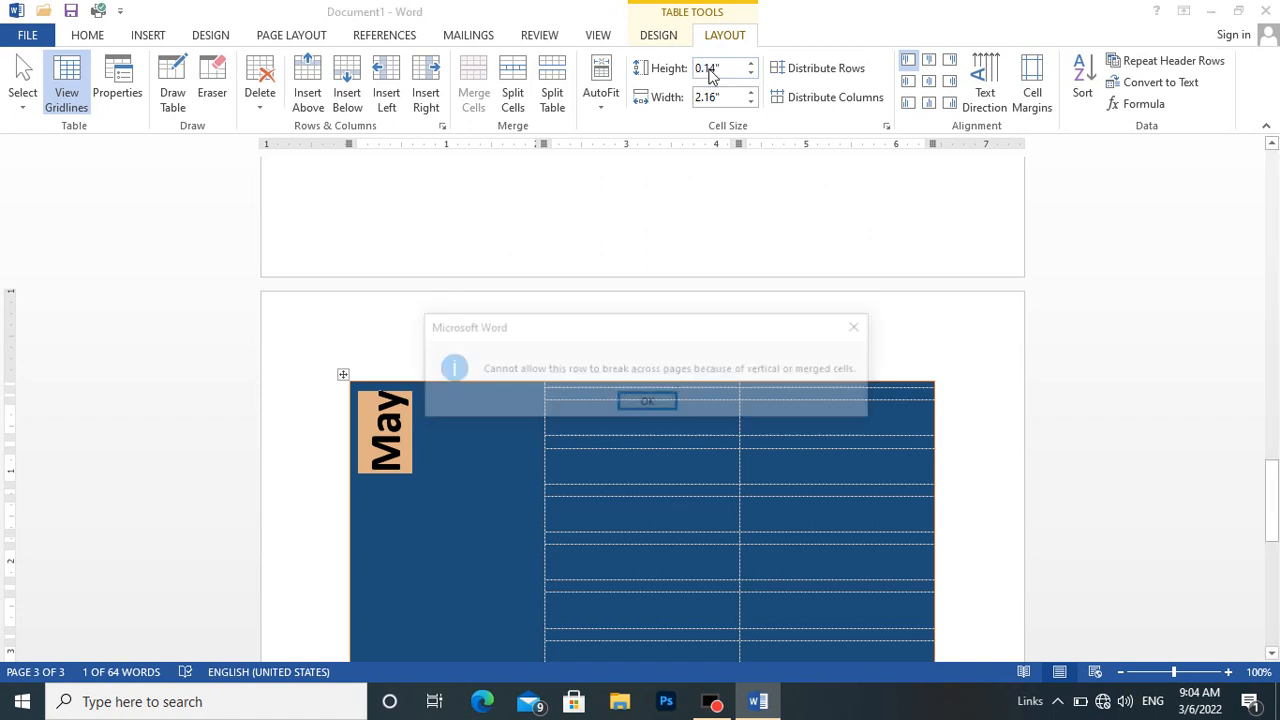
pyautogui.click(708, 98)
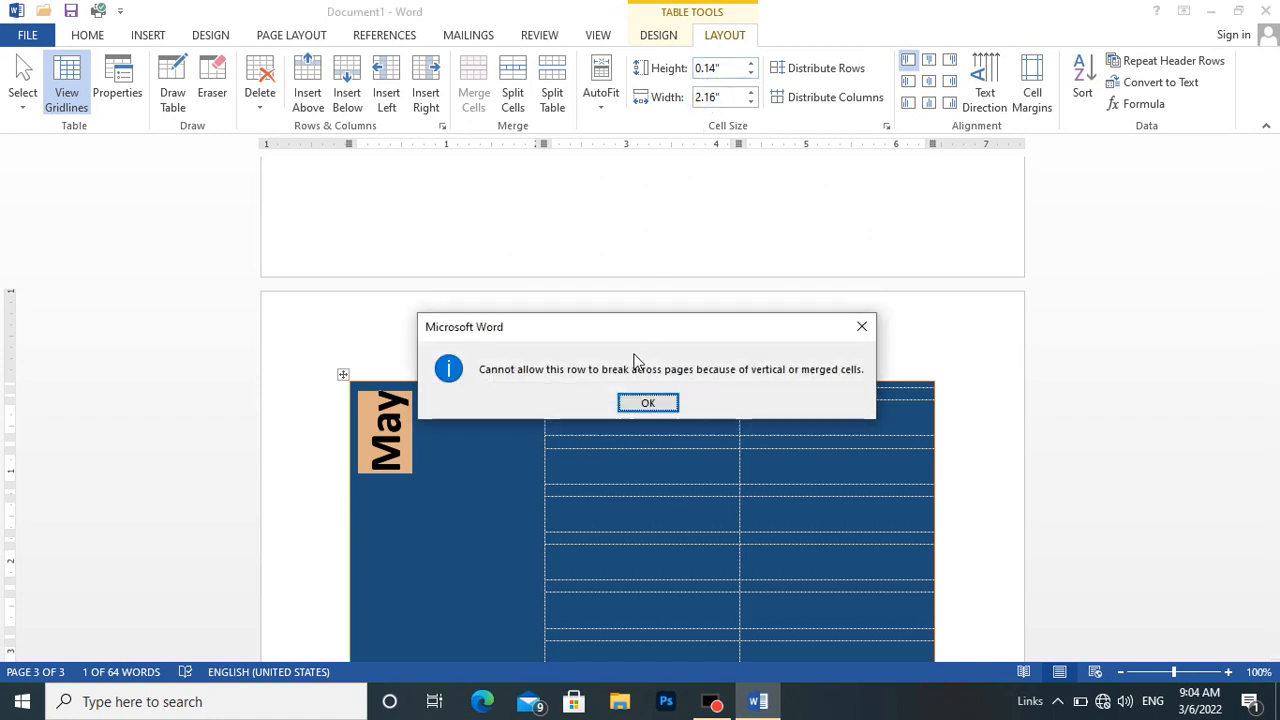
pyautogui.click(640, 403)
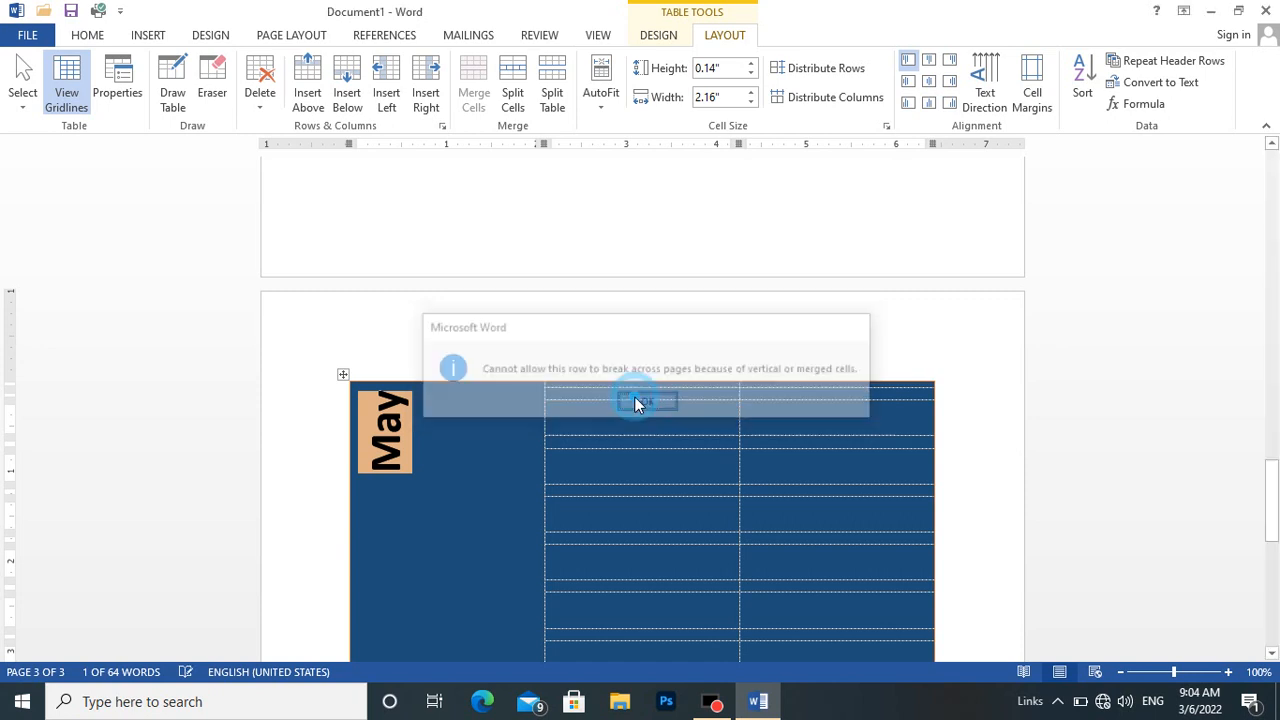
# Set the width of the new table's first column, containing May, to 0.8".
pyautogui.click(420, 487)
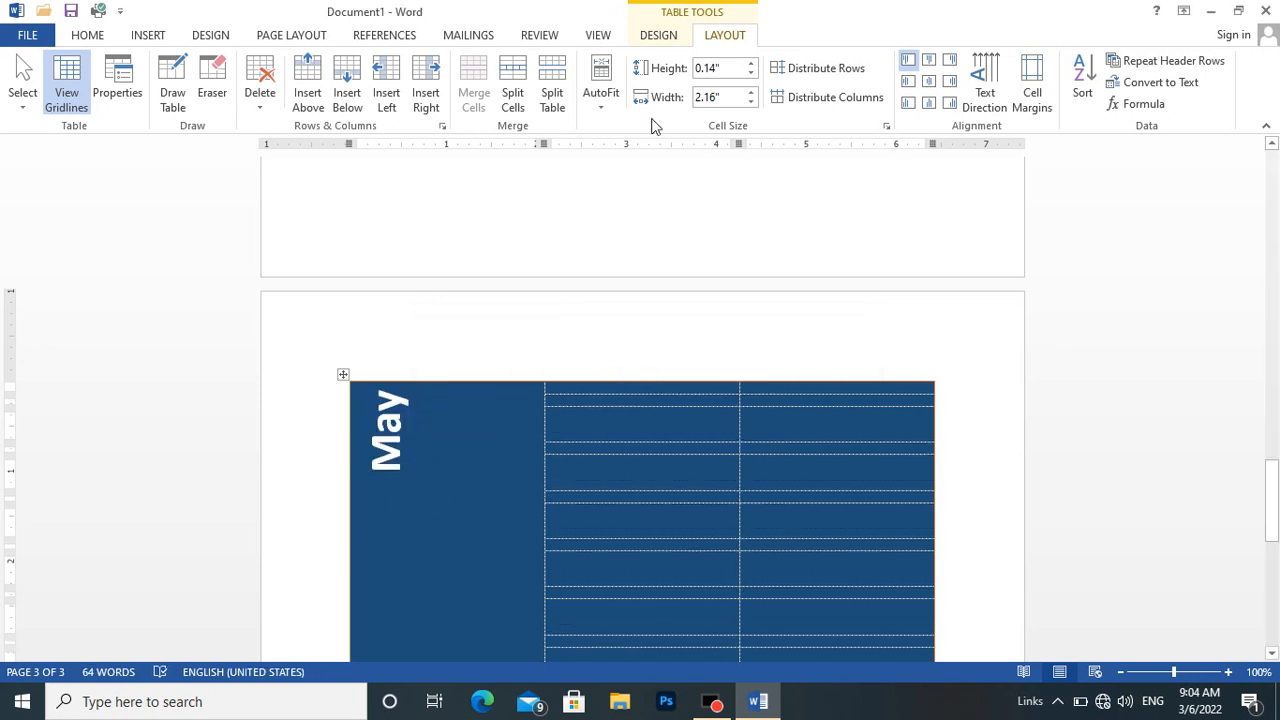
pyautogui.click(710, 95)
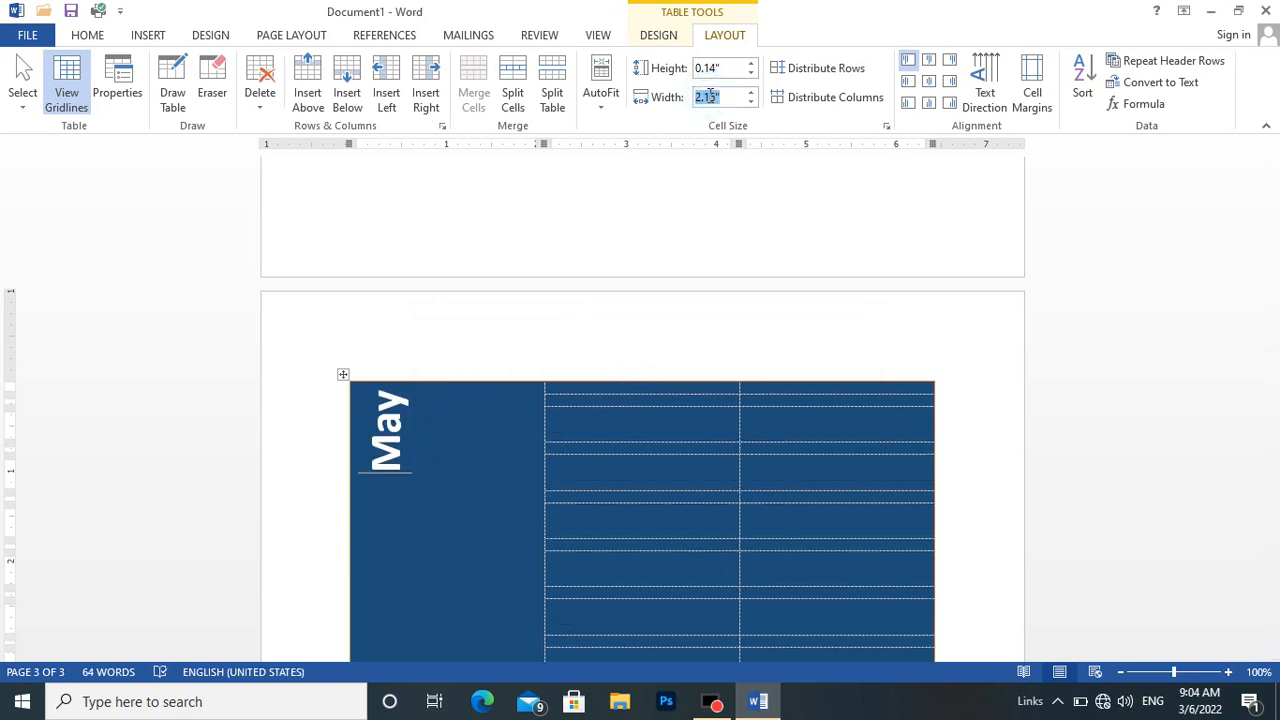
pyautogui.write('0.8')
pyautogui.press('Return')
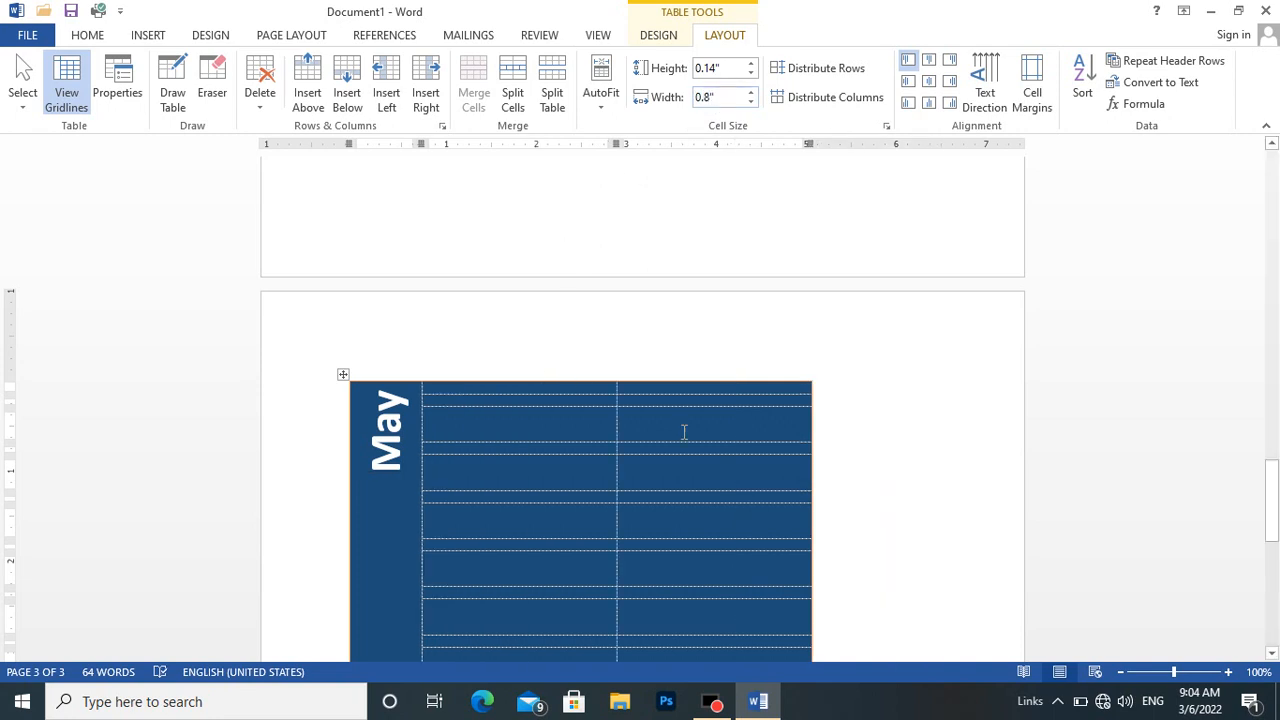
# Check the date cells' size in the original calendar and set the width of the new table's entire second column to 0.8".
pyautogui.moveTo(1275, 462); pyautogui.dragTo(1221, 224)
pyautogui.click(468, 190)
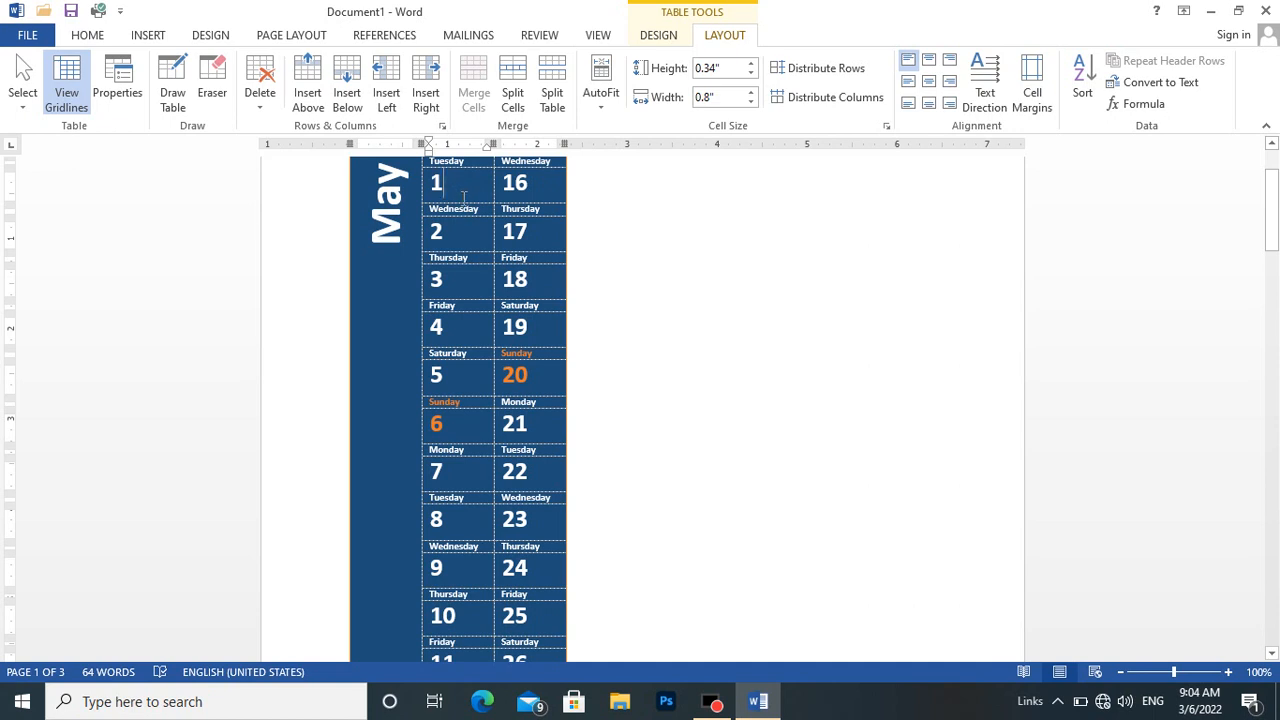
pyautogui.click(469, 228)
pyautogui.click(564, 231)
pyautogui.moveTo(1272, 238); pyautogui.dragTo(1270, 524)
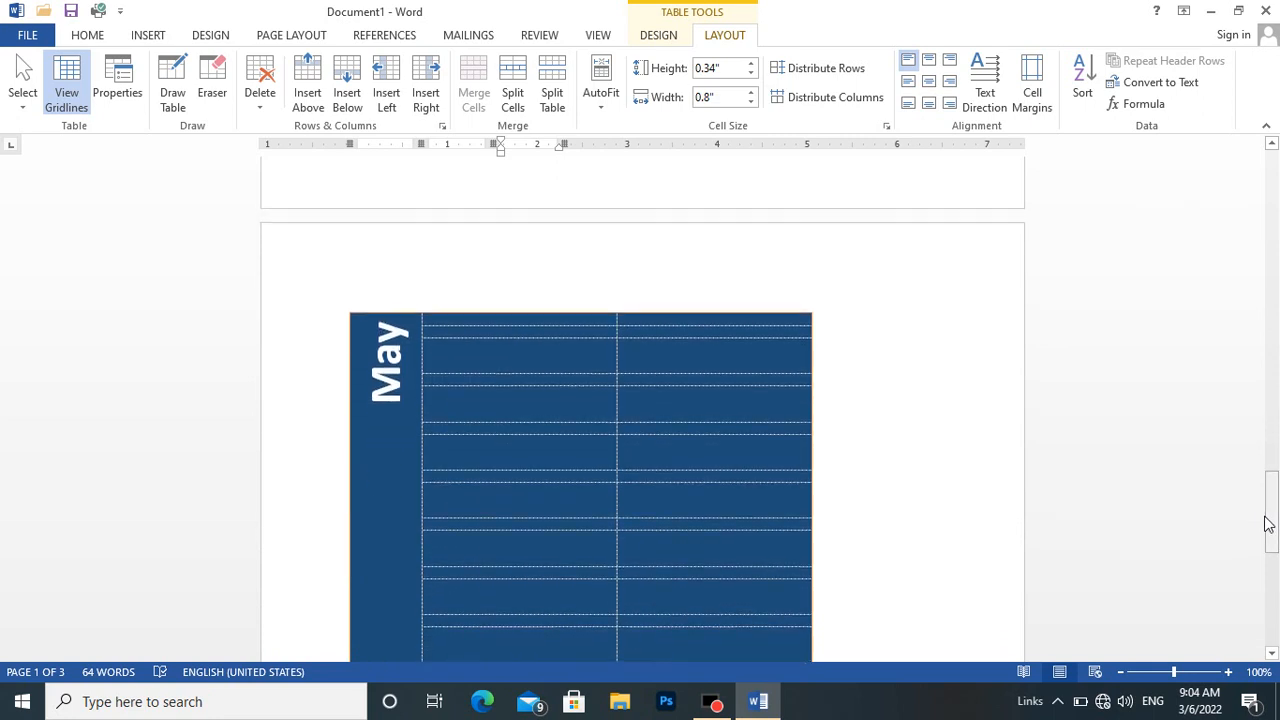
pyautogui.click(565, 346)
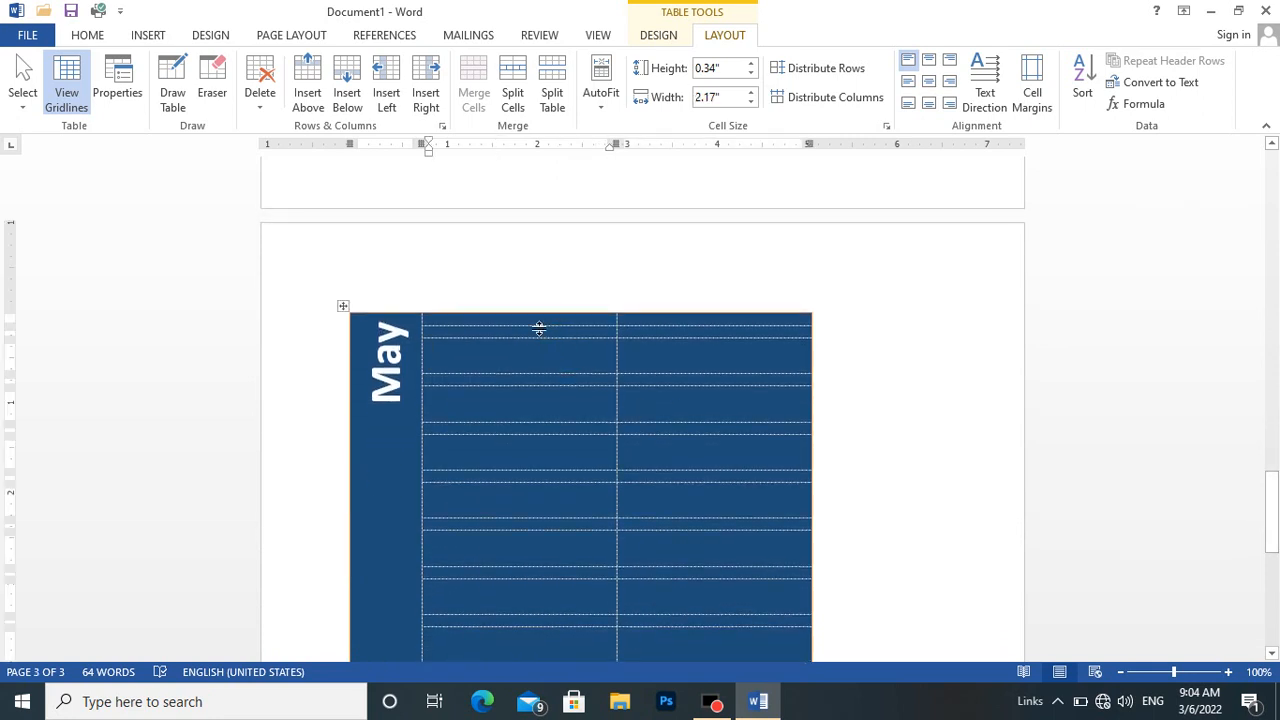
pyautogui.press('Up')
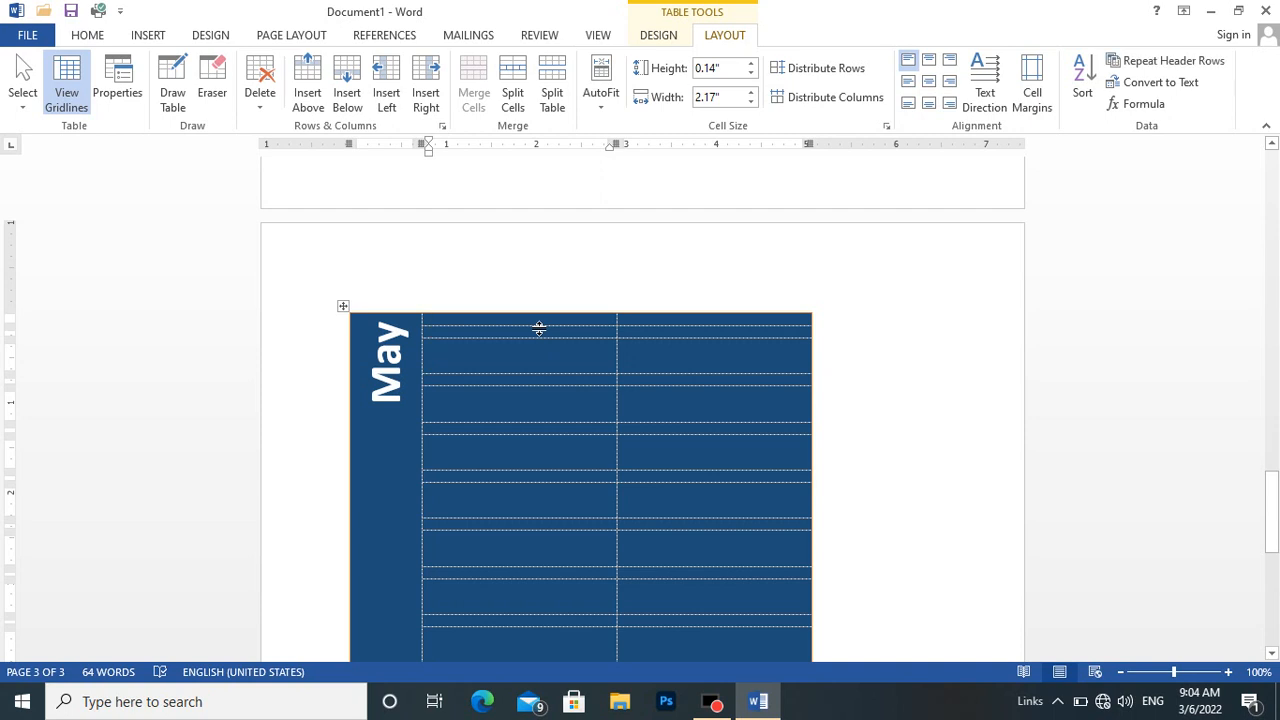
pyautogui.hotkey('shift', 'Down')
pyautogui.scroll(-4, 539, 328)
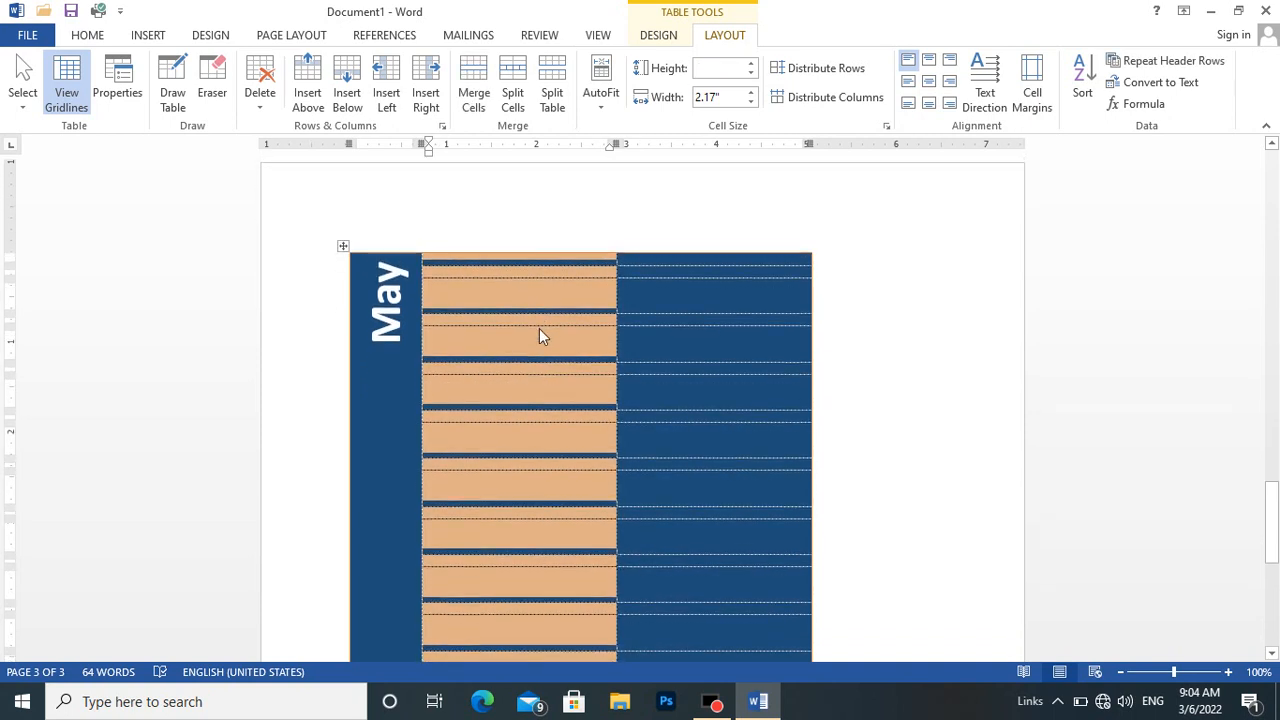
pyautogui.scroll(-4, 539, 333)
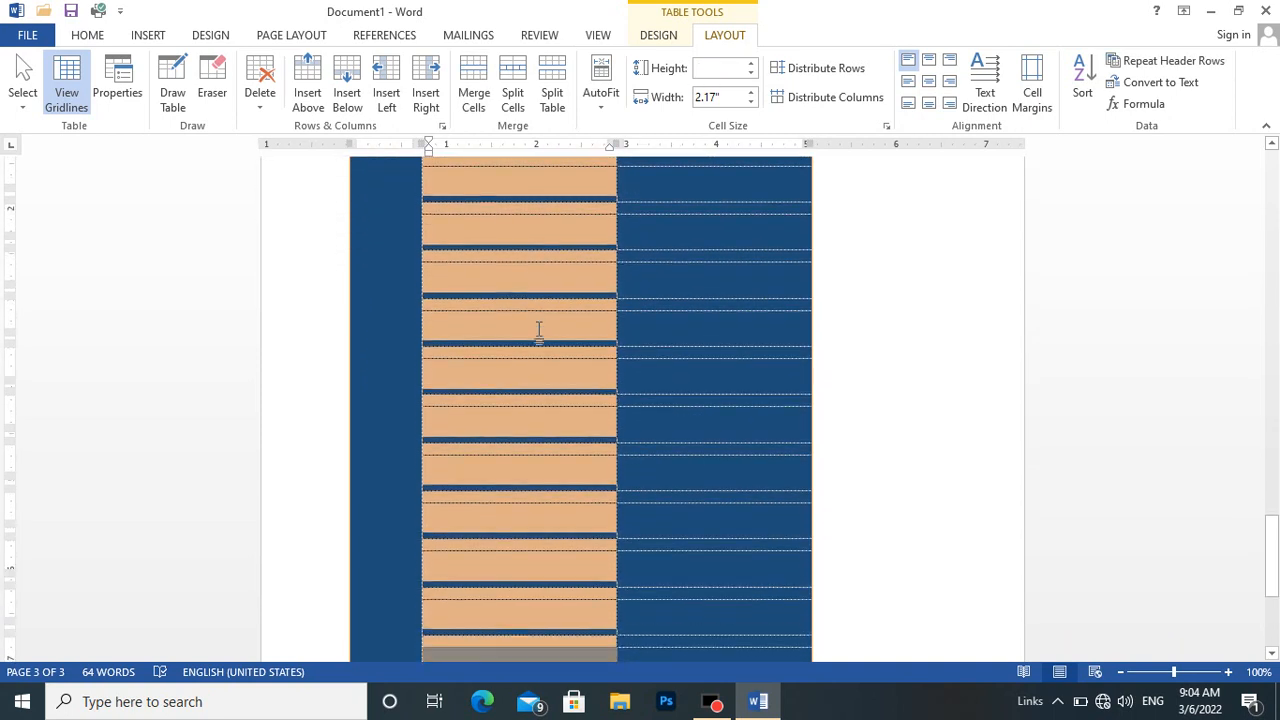
pyautogui.scroll(-1, 539, 328)
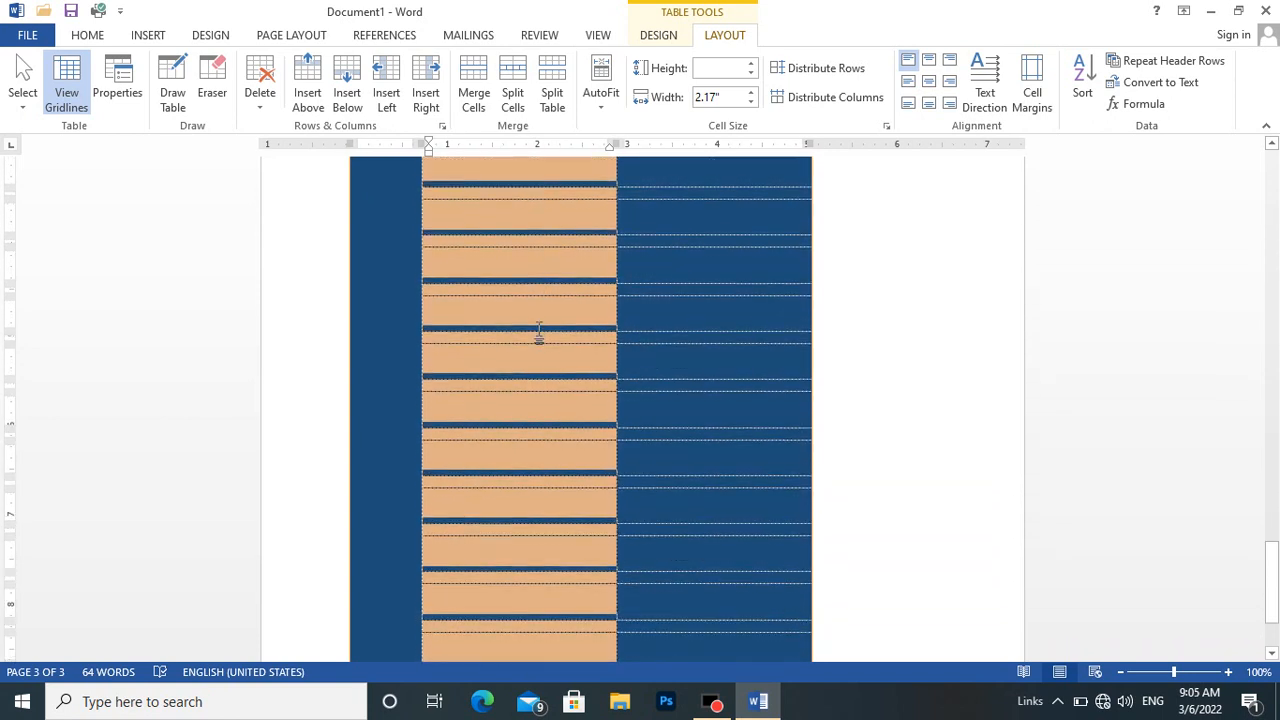
pyautogui.moveTo(1272, 557); pyautogui.dragTo(1272, 580)
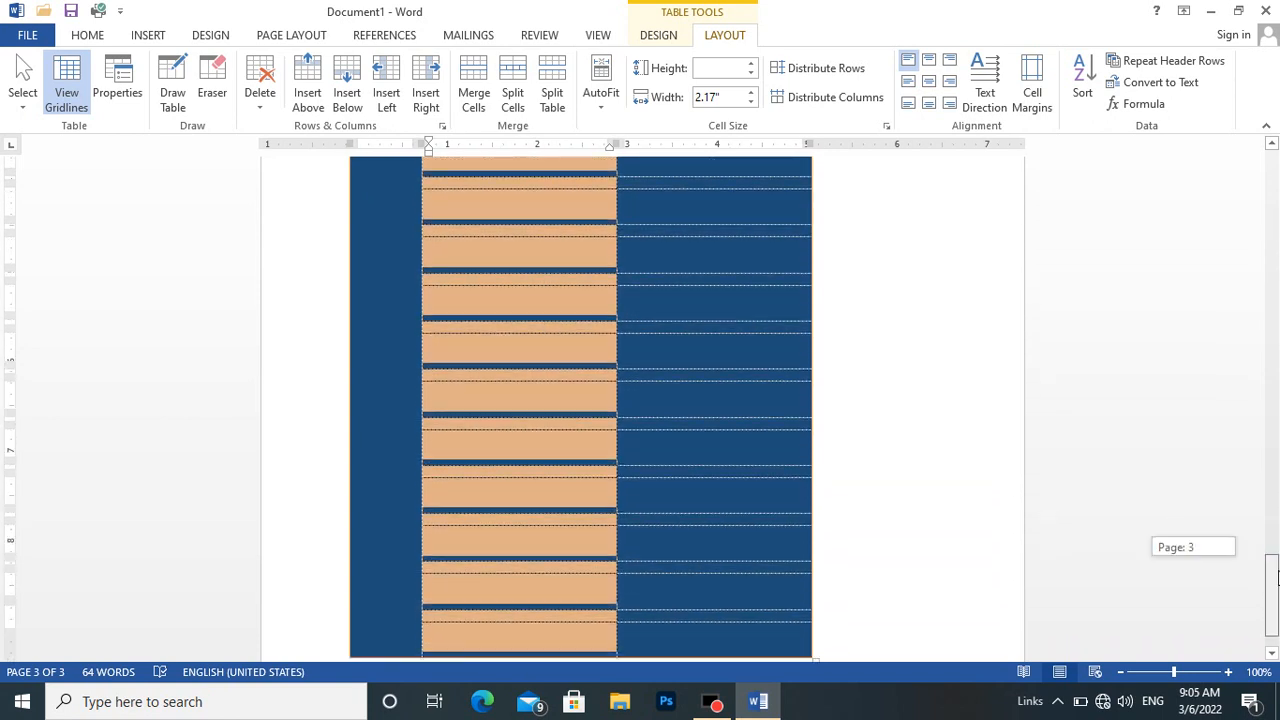
pyautogui.click(710, 98)
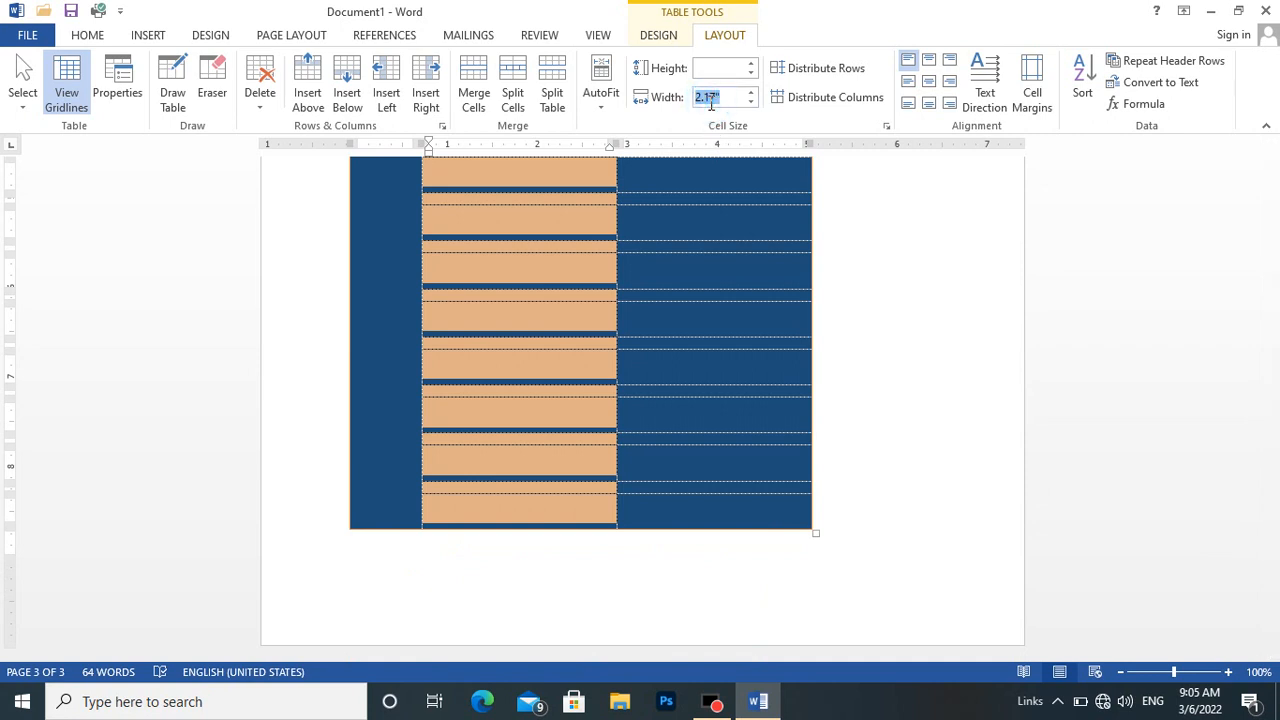
pyautogui.write('0.8')
pyautogui.press('Return')
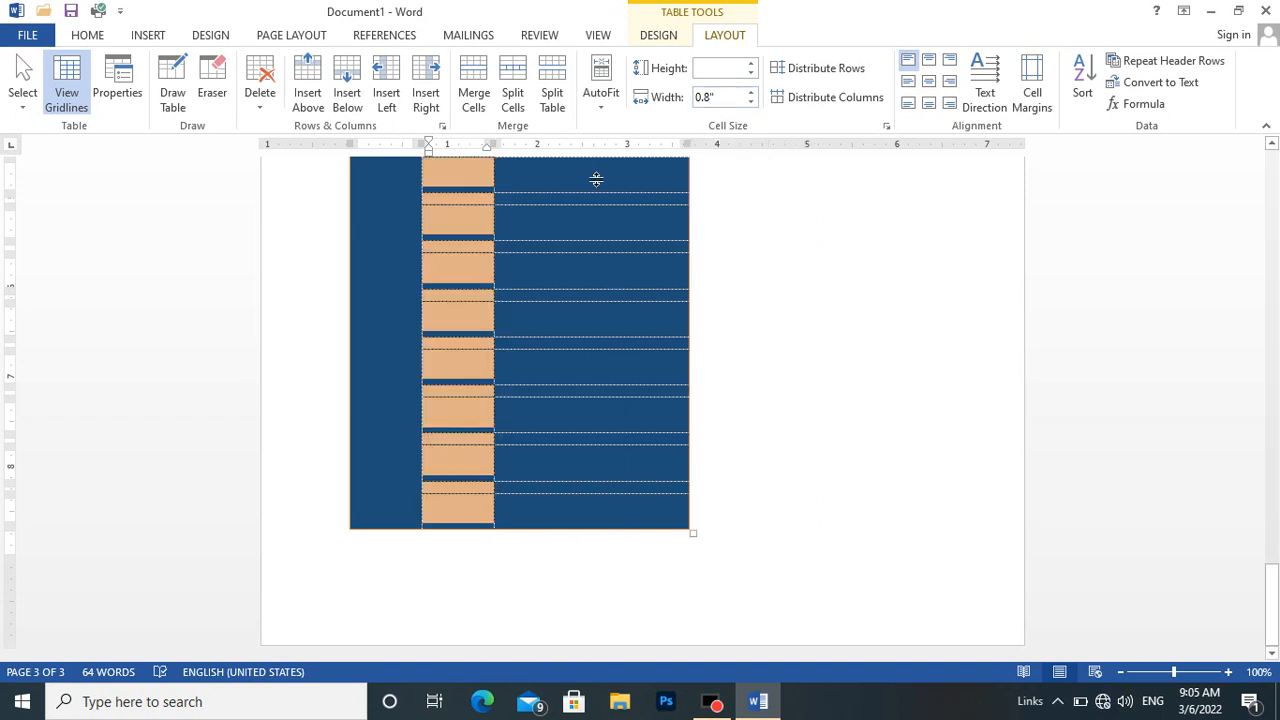
pyautogui.click(576, 516)
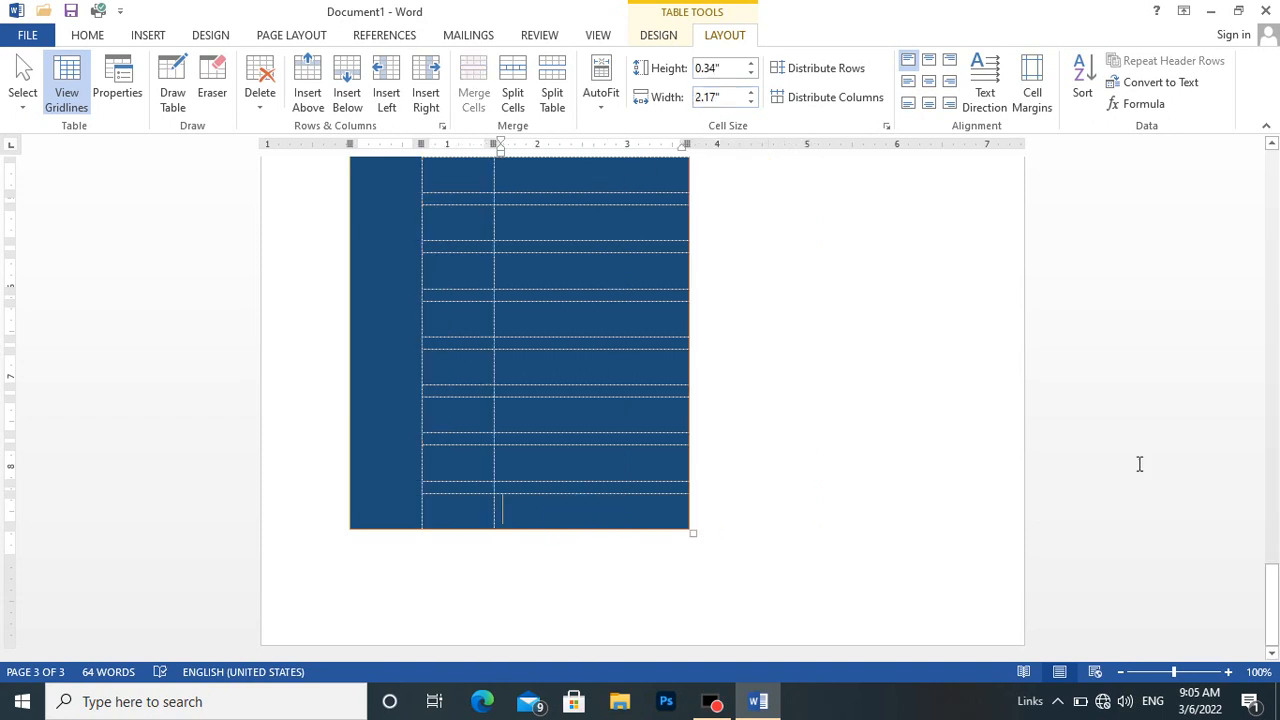
pyautogui.moveTo(1275, 565); pyautogui.dragTo(1236, 473)
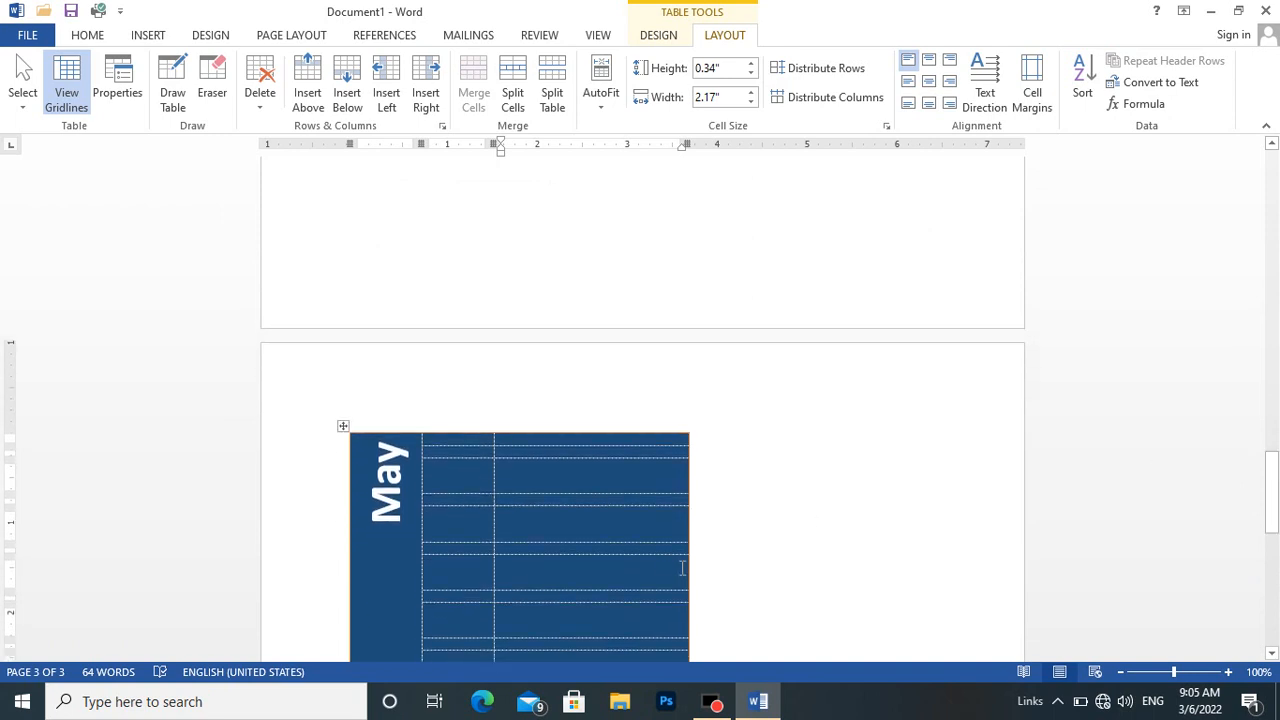
pyautogui.click(586, 437)
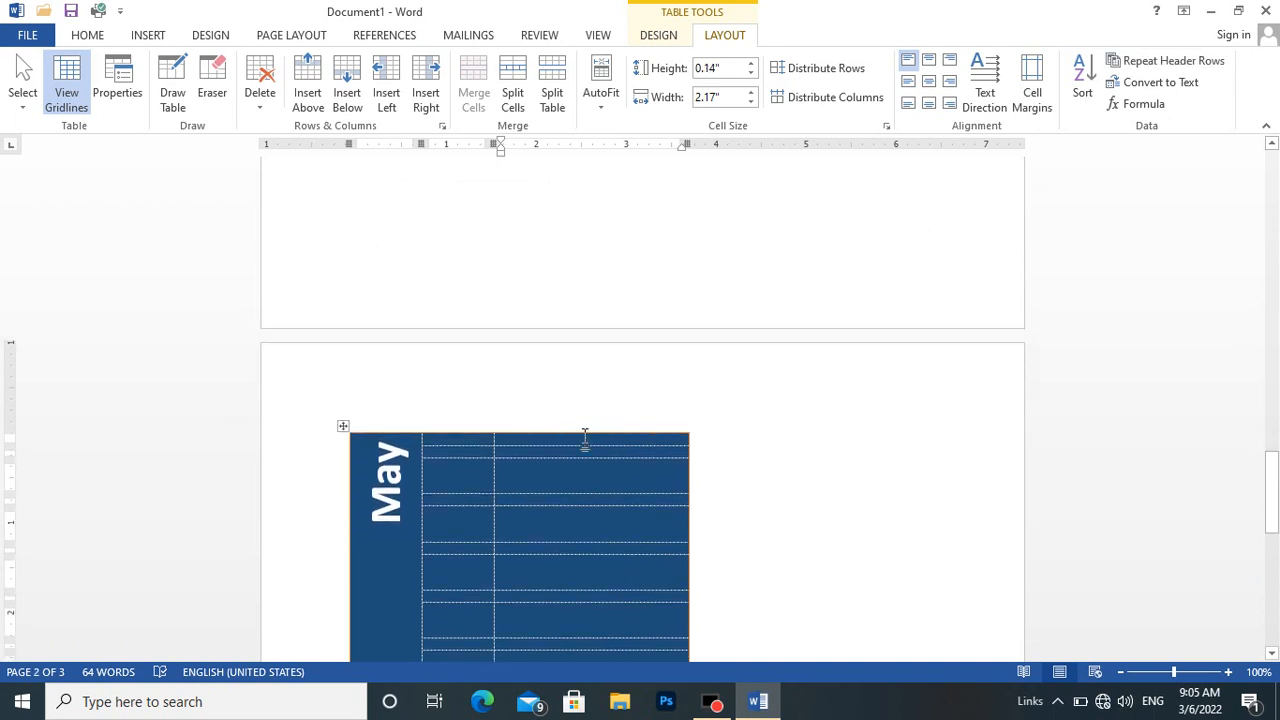
pyautogui.moveTo(585, 438); pyautogui.dragTo(585, 441)
pyautogui.hotkey('shift', 'Down')
pyautogui.hotkey('shift', 'Down')
pyautogui.hotkey('shift', 'Down')
pyautogui.hotkey('shift', 'Down')
pyautogui.hotkey('shift', 'Down')
pyautogui.hotkey('shift', 'Down')
pyautogui.hotkey('shift', 'Down')
pyautogui.hotkey('shift', 'Down')
pyautogui.hotkey('shift', 'Down')
pyautogui.hotkey('shift', 'Down')
pyautogui.hotkey('shift', 'Down')
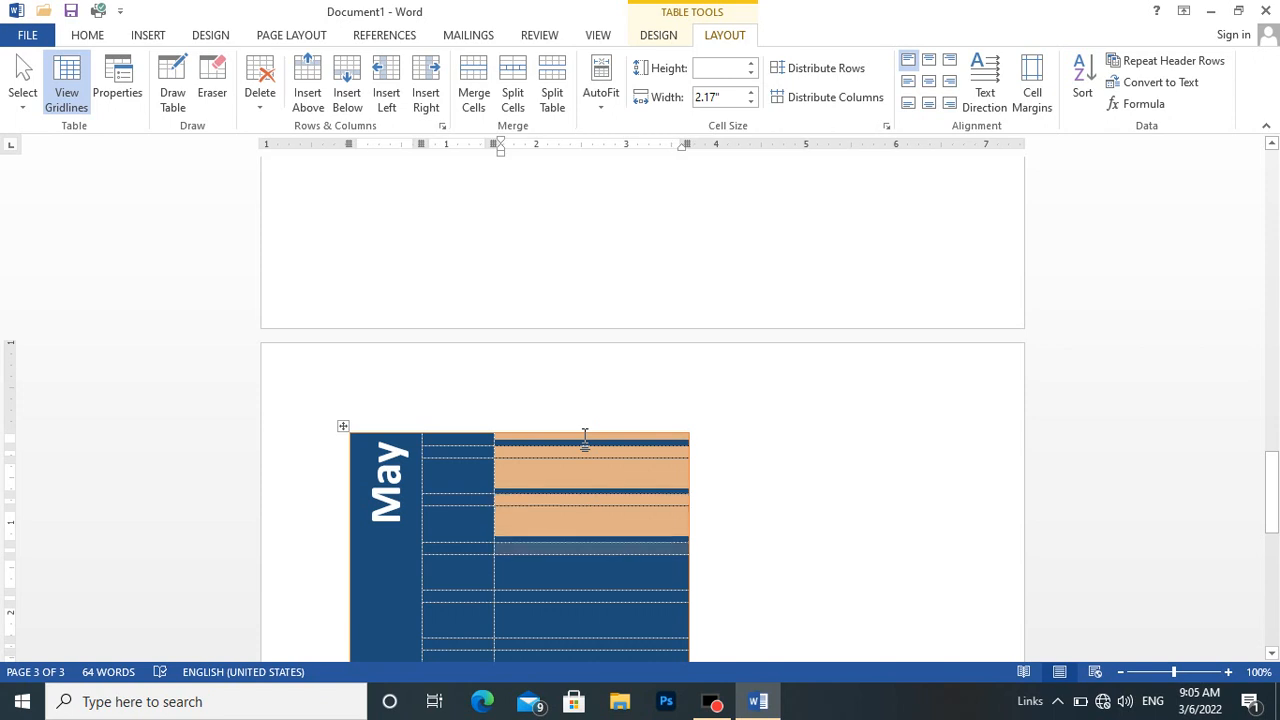
pyautogui.hotkey('shift', 'Down')
pyautogui.hotkey('shift', 'Down')
pyautogui.hotkey('shift', 'Down')
pyautogui.hotkey('shift', 'Down')
pyautogui.hotkey('shift', 'Down')
pyautogui.hotkey('shift', 'Down')
pyautogui.hotkey('shift', 'Down')
pyautogui.hotkey('shift', 'Down')
pyautogui.hotkey('shift', 'Down')
pyautogui.hotkey('shift', 'Down')
pyautogui.hotkey('shift', 'Down')
pyautogui.hotkey('shift', 'Down')
pyautogui.hotkey('shift', 'Down')
pyautogui.hotkey('shift', 'Down')
pyautogui.hotkey('shift', 'Down')
pyautogui.hotkey('shift', 'Down')
pyautogui.hotkey('shift', 'Down')
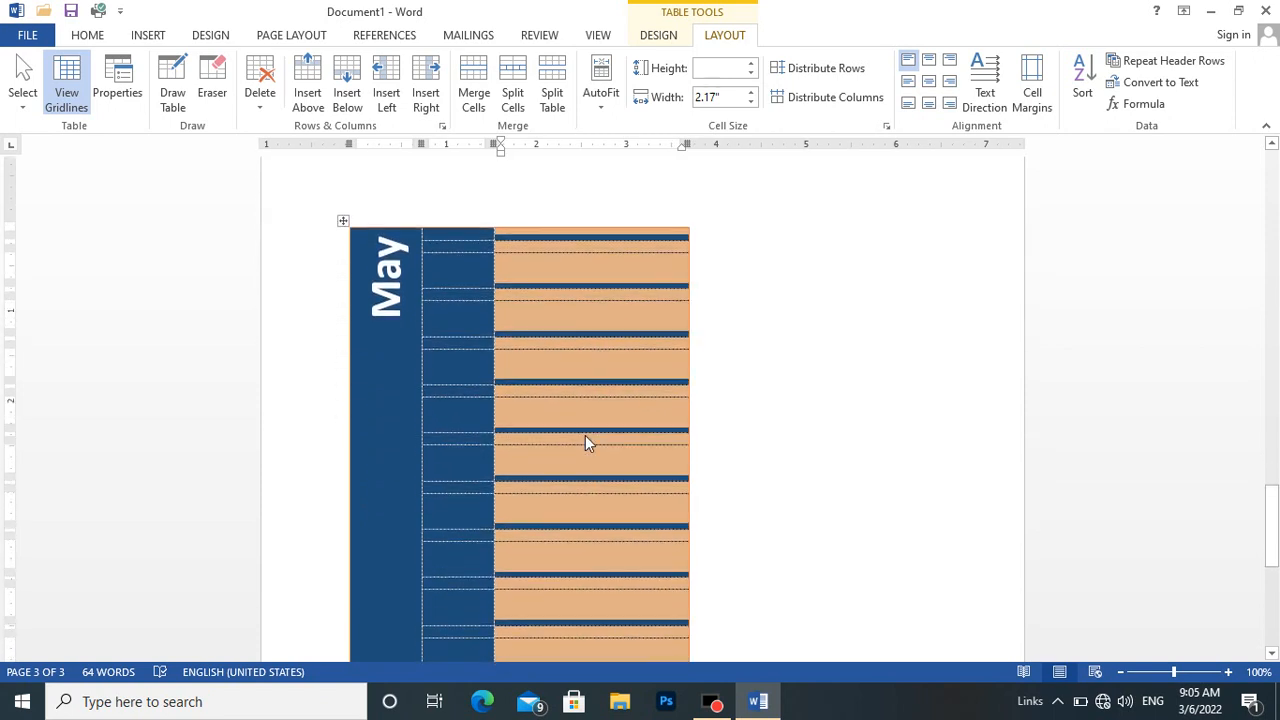
pyautogui.hotkey('shift', 'Down')
pyautogui.hotkey('shift', 'Down')
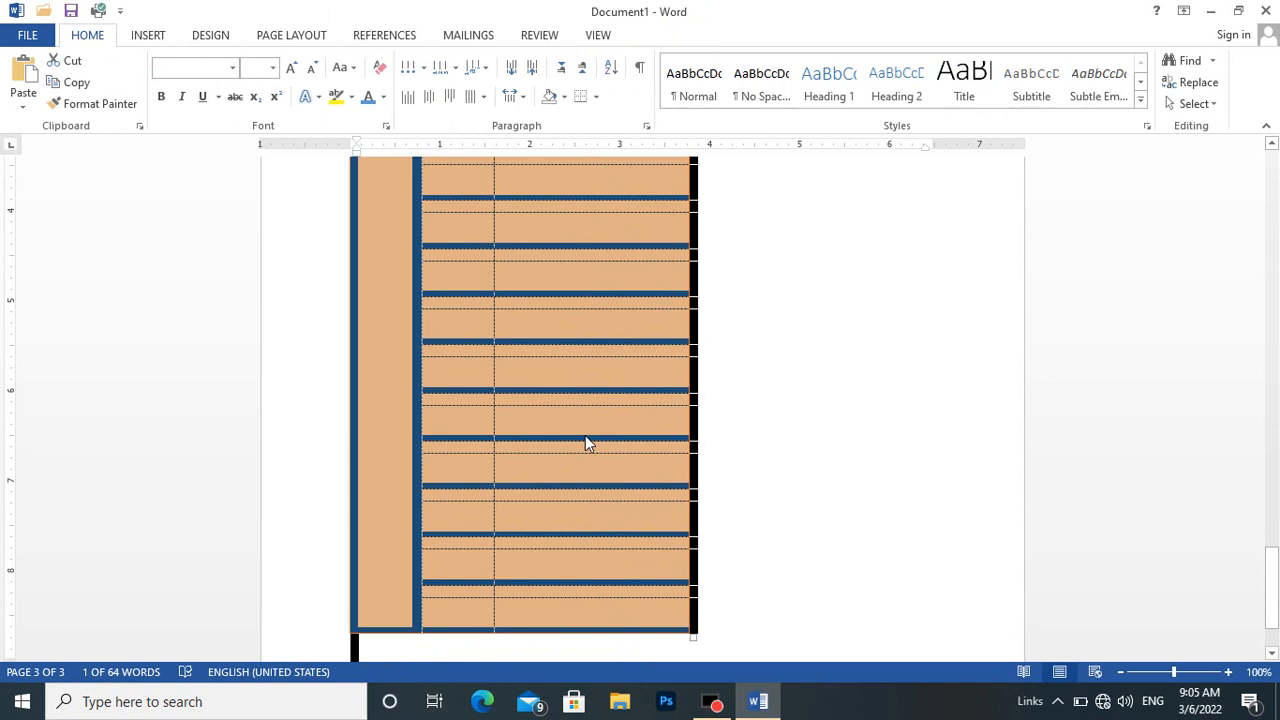
pyautogui.click(585, 435)
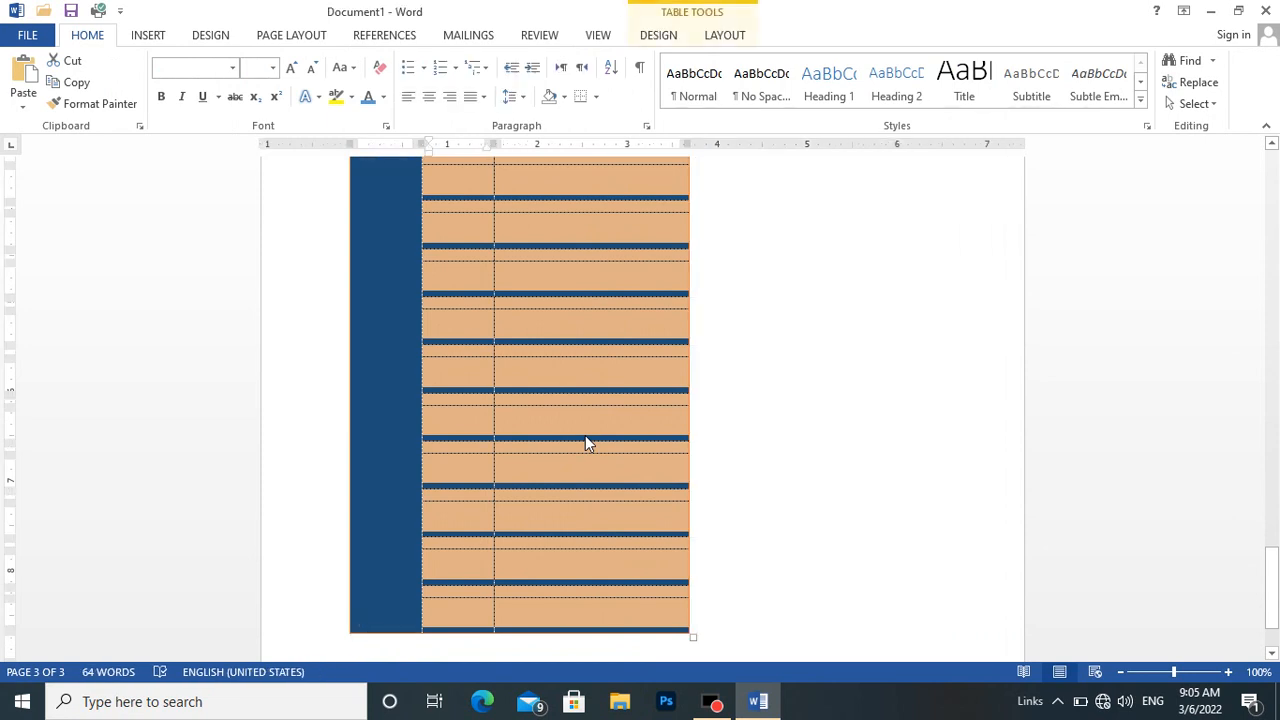
pyautogui.hotkey('shift', 'Left')
pyautogui.hotkey('shift', 'Down')
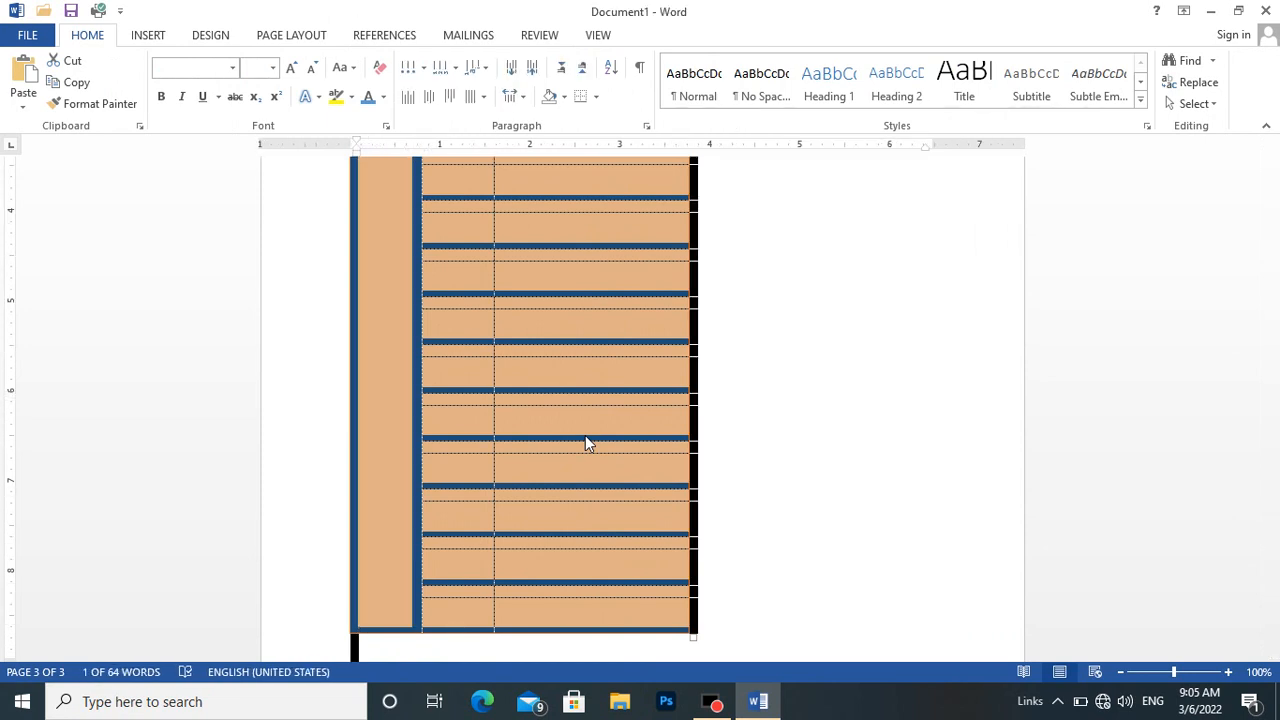
pyautogui.hotkey('shift', 'Up')
pyautogui.hotkey('shift', 'Up')
pyautogui.hotkey('shift', 'Up')
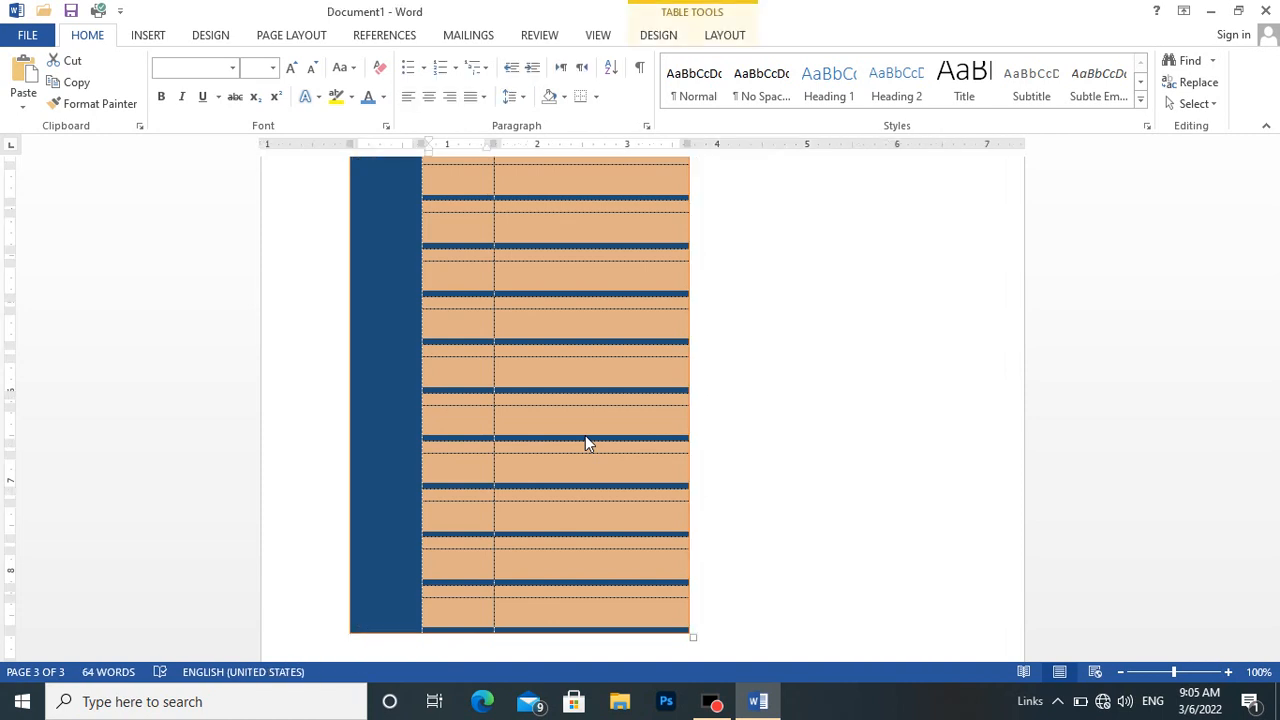
pyautogui.hotkey('shift', 'Up')
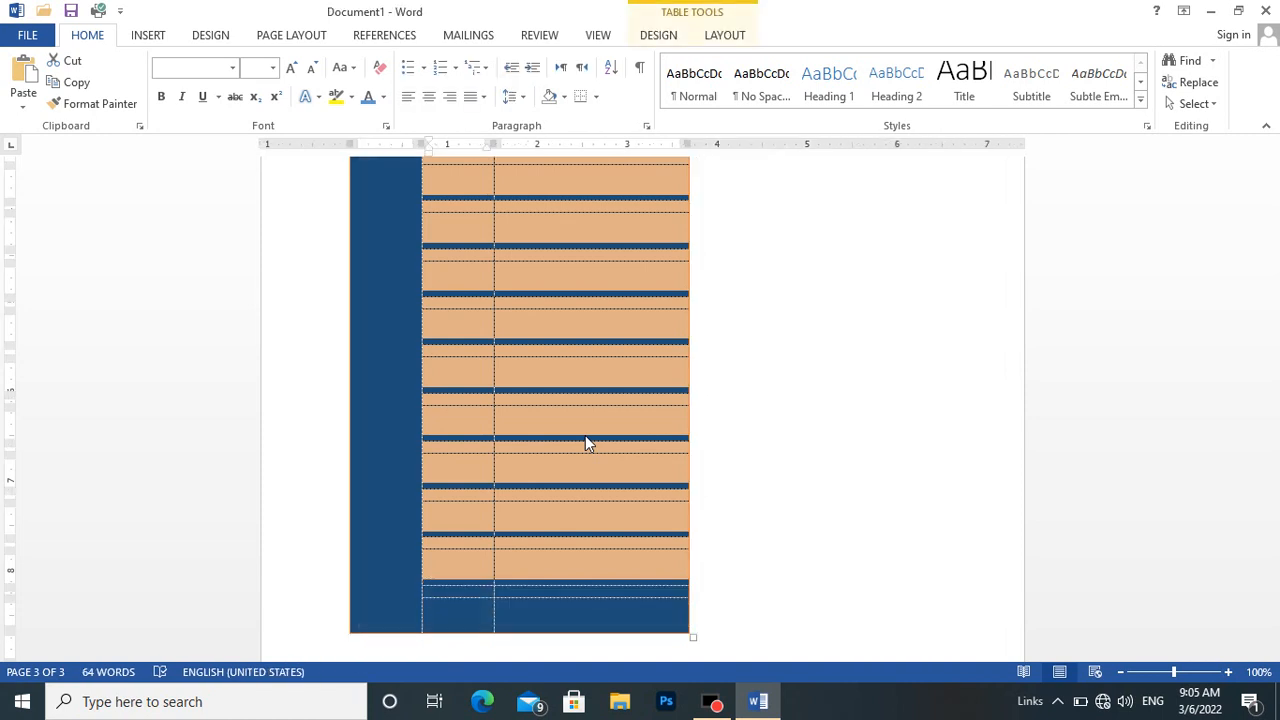
pyautogui.press('Up')
pyautogui.press('Up')
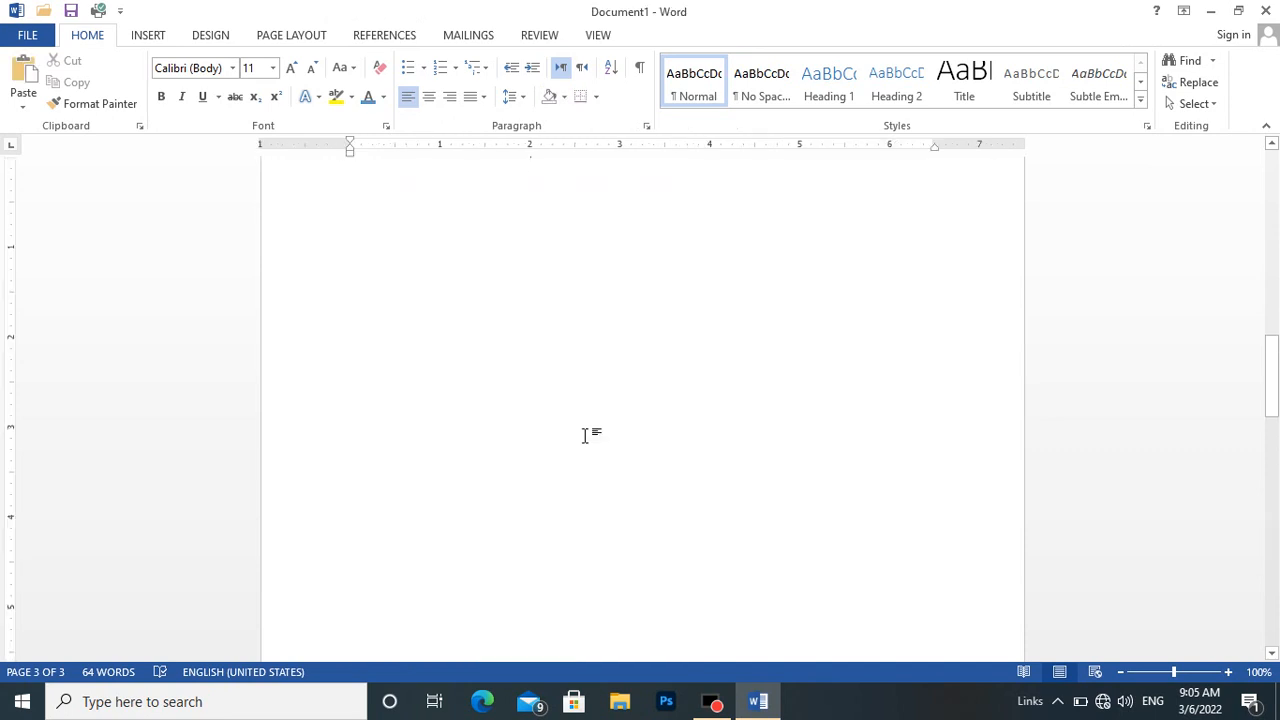
# Set the width of the new table's entire third column to 0.8" and compare the table with the original calendar.
pyautogui.moveTo(1271, 378); pyautogui.dragTo(1272, 538)
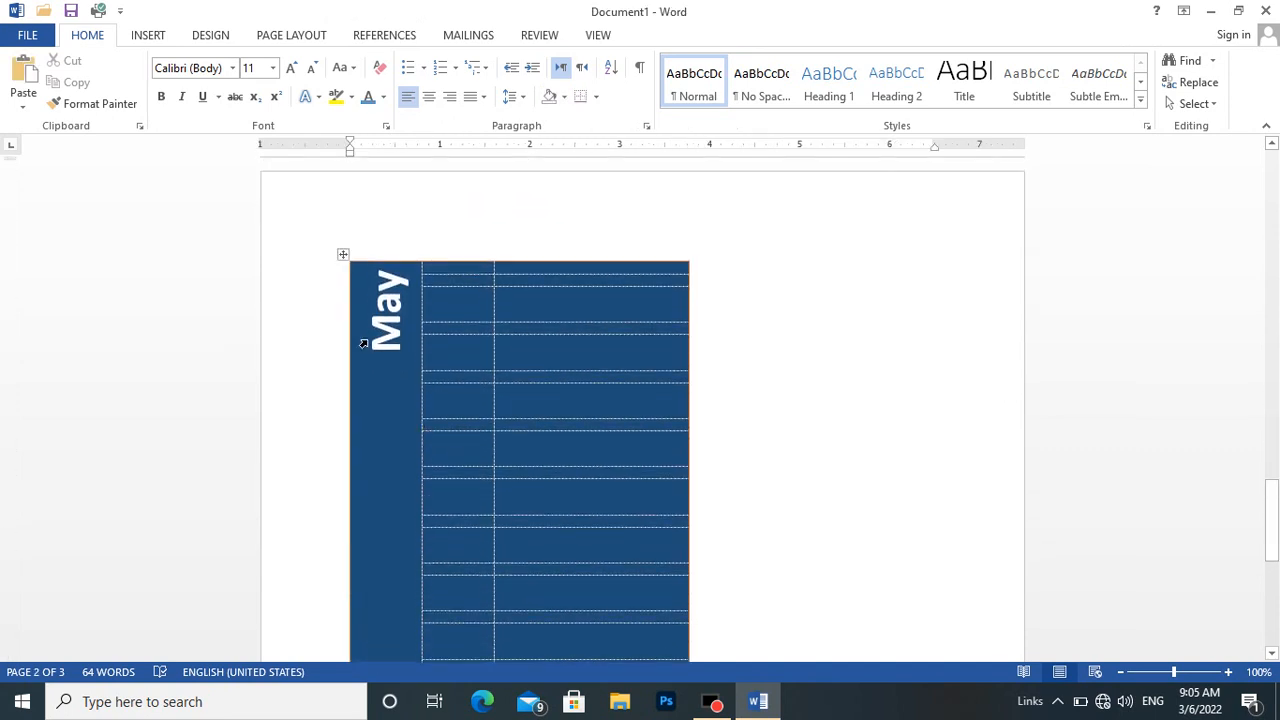
pyautogui.click(543, 259)
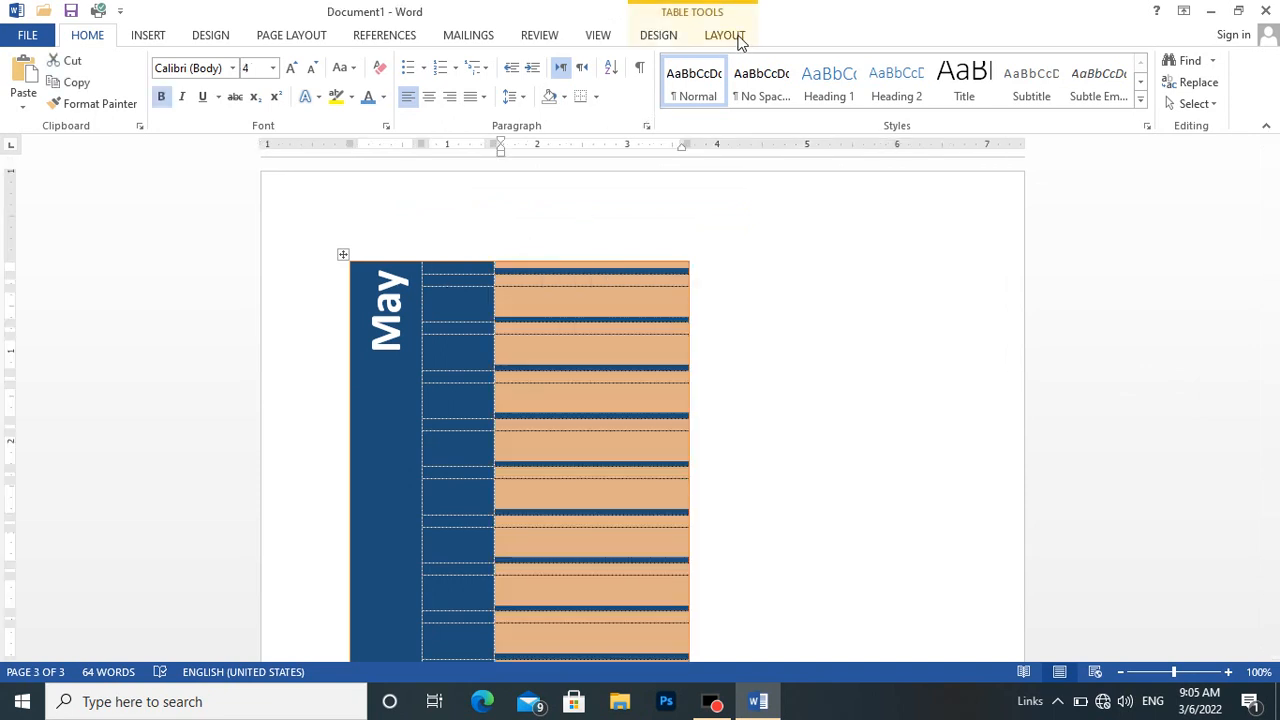
pyautogui.click(738, 38)
pyautogui.click(712, 100)
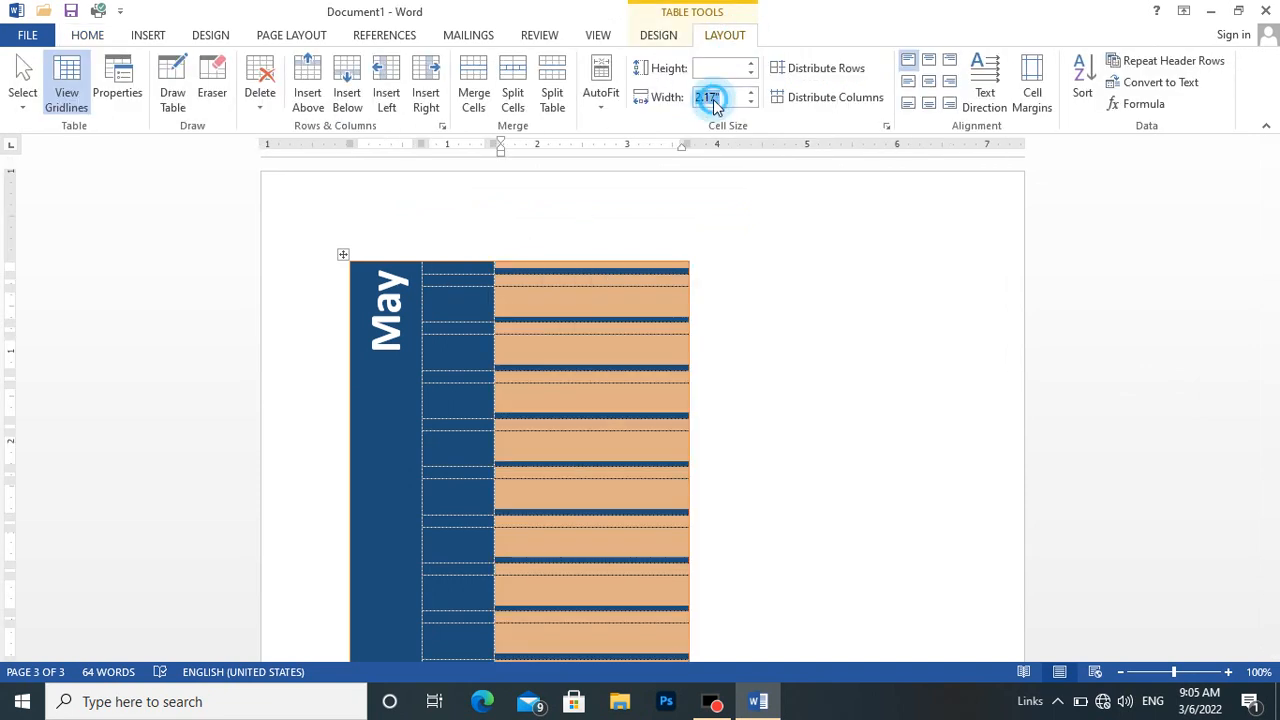
pyautogui.write('0.8')
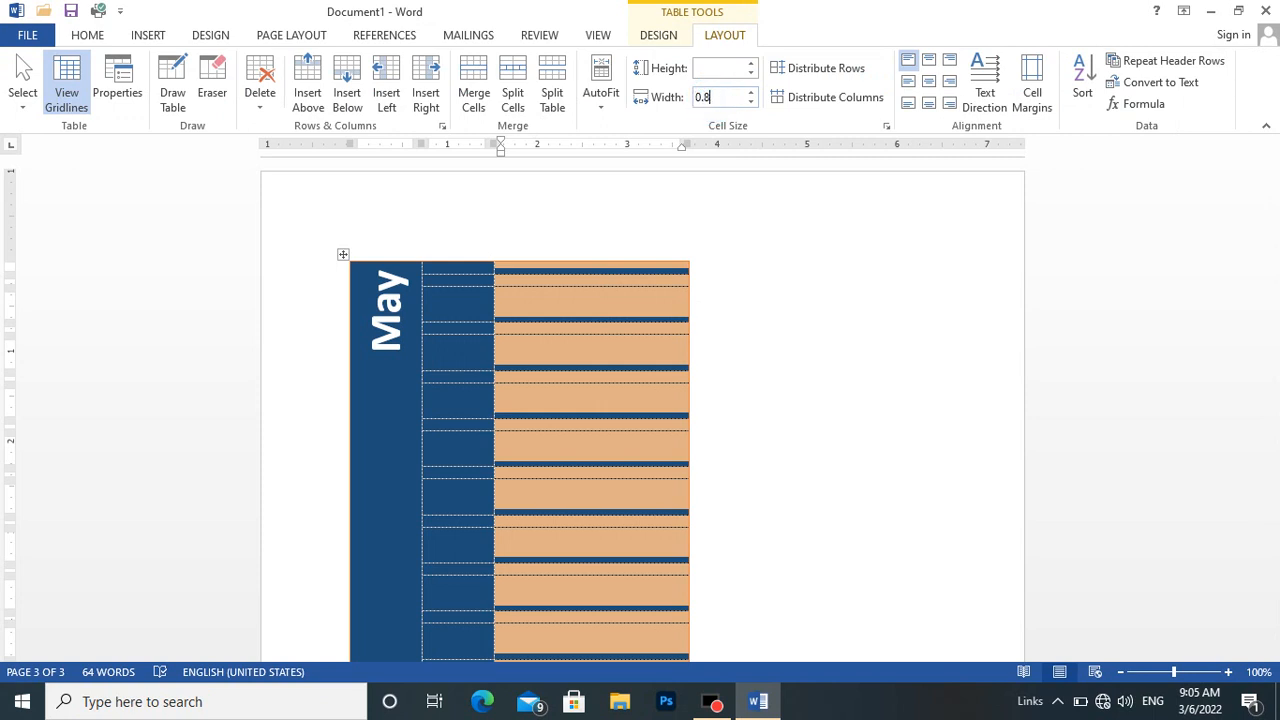
pyautogui.press('Return')
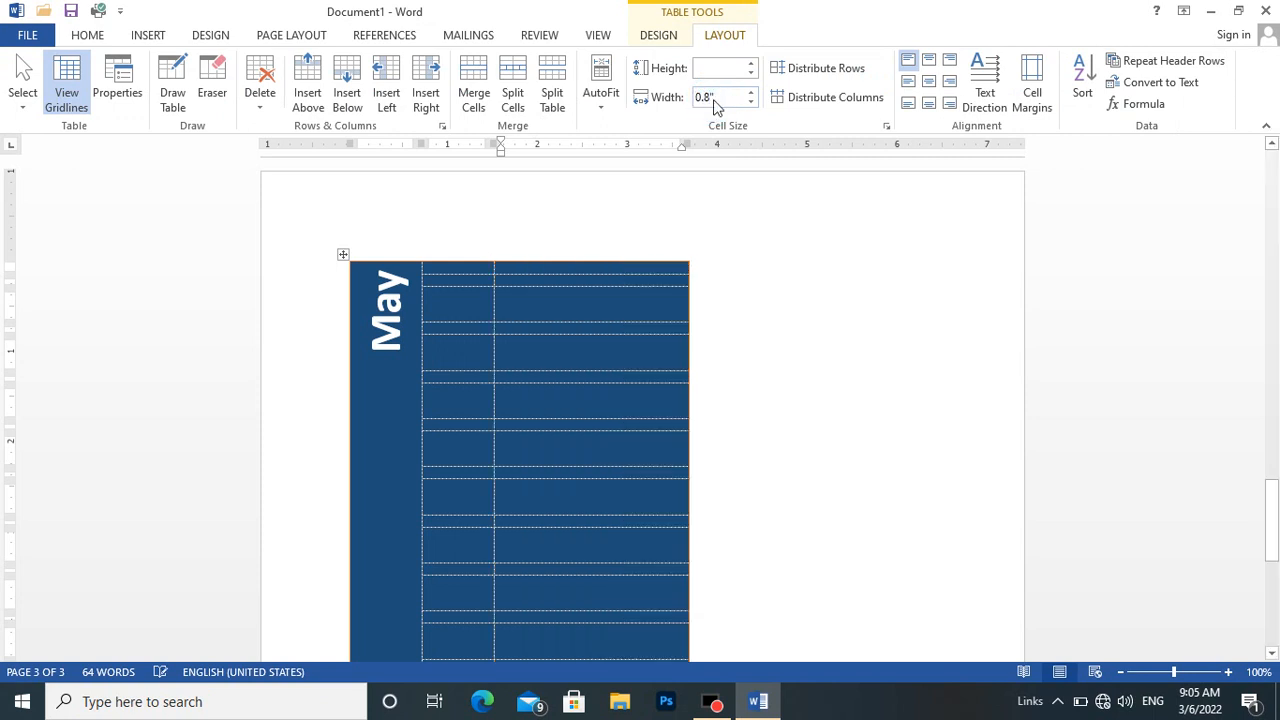
pyautogui.click(515, 336)
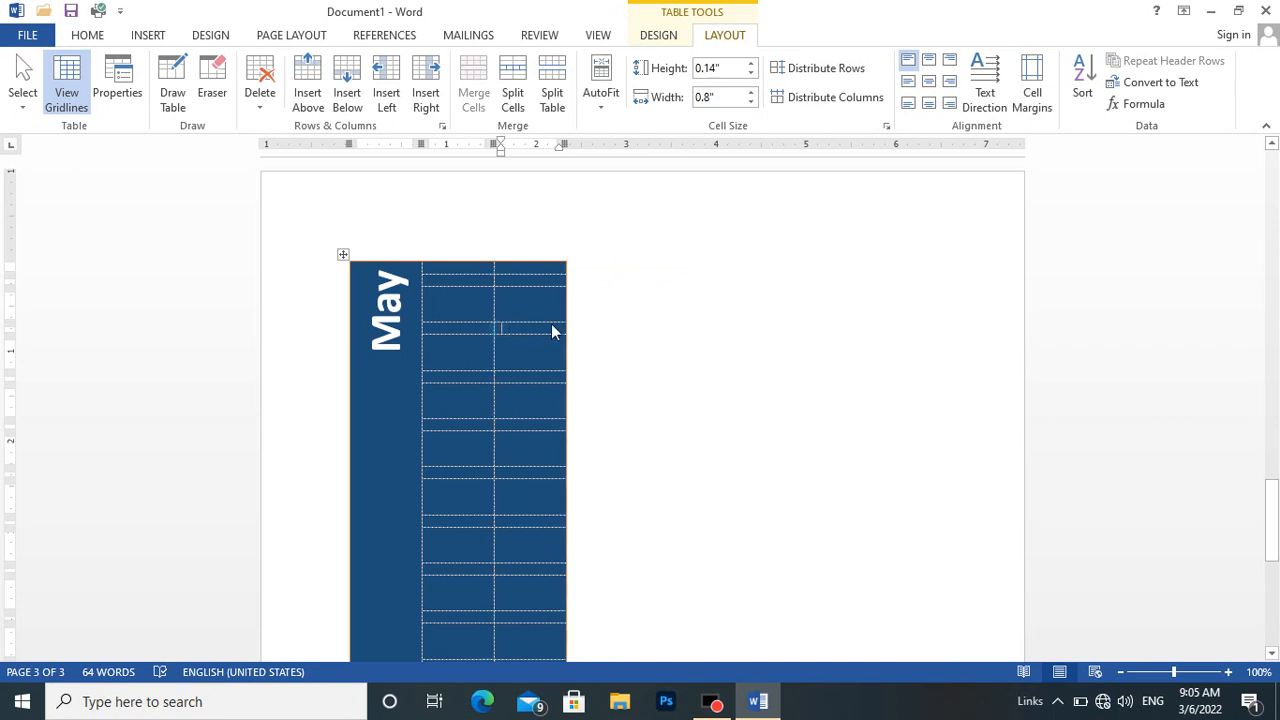
pyautogui.moveTo(1276, 500); pyautogui.dragTo(1220, 150)
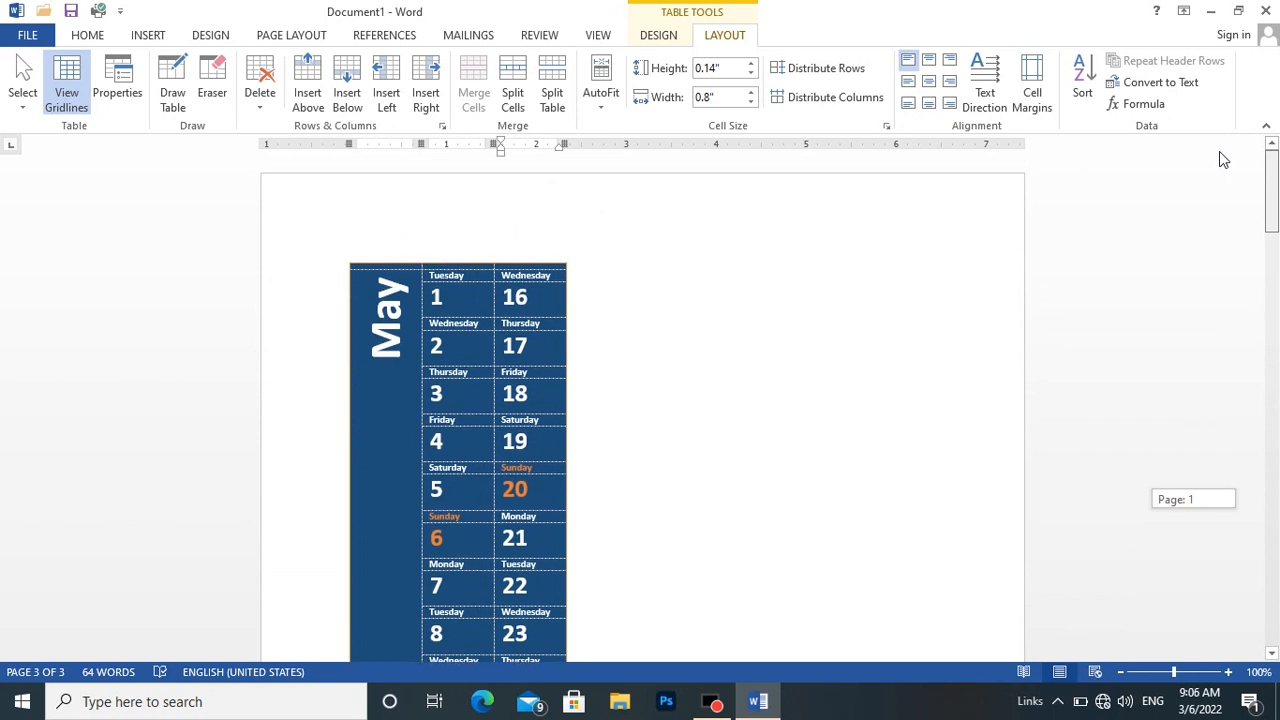
pyautogui.moveTo(1219, 151); pyautogui.dragTo(1277, 535)
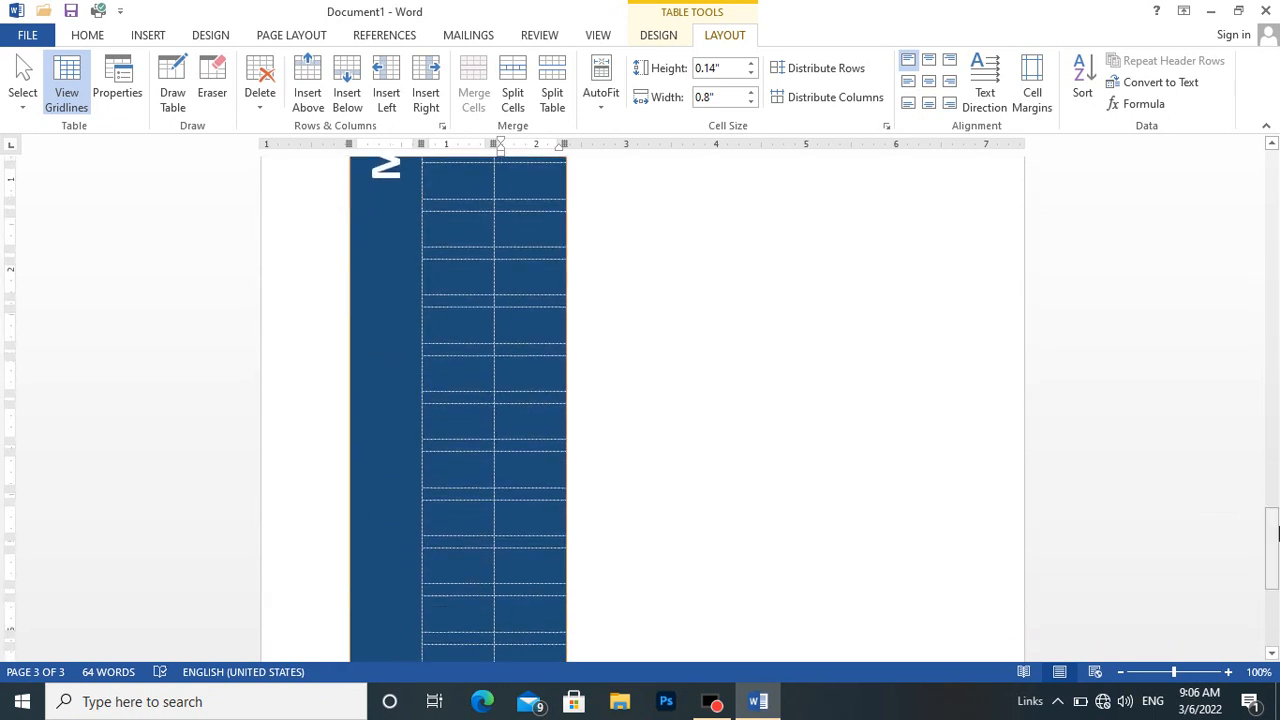